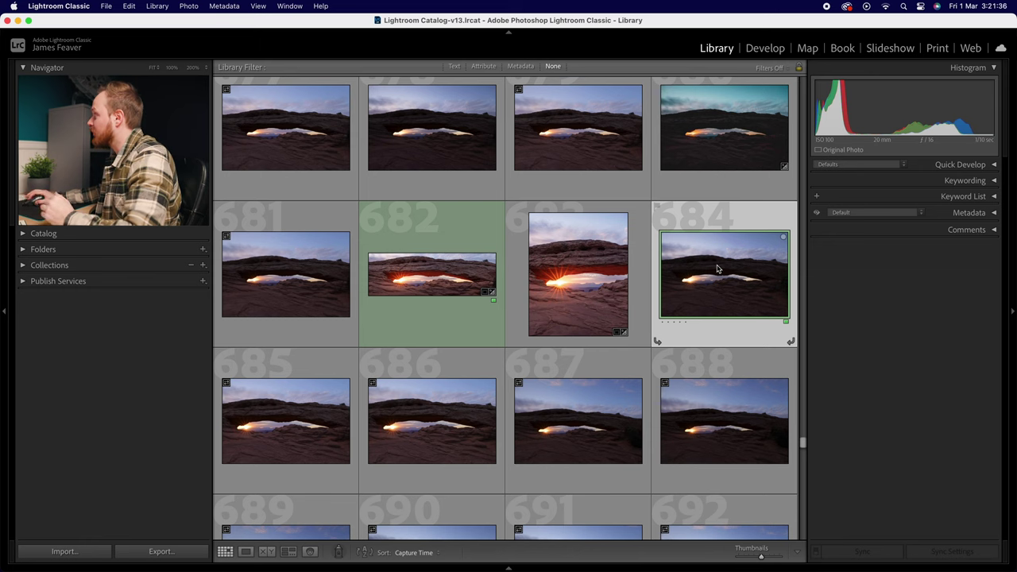
# Open the selected rock arch photo for developing and set its white balance temperature to 6000
pyautogui.click(764, 48)
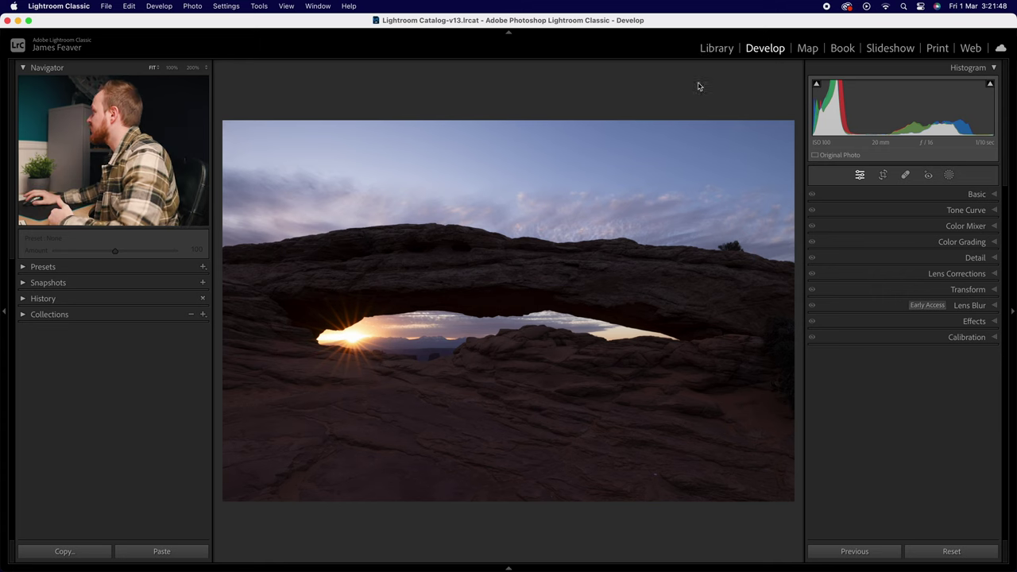
pyautogui.click(974, 195)
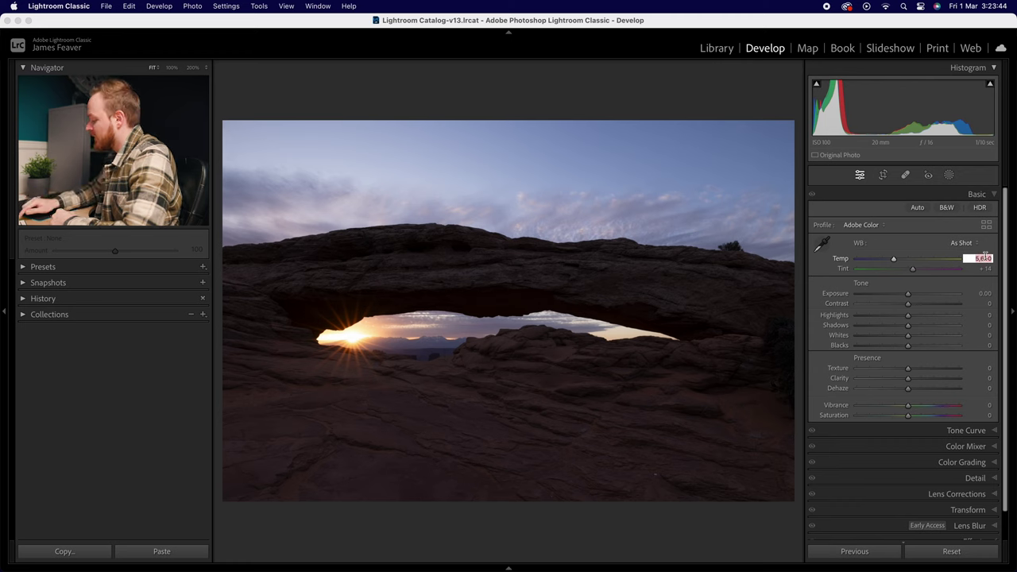
pyautogui.write('6000')
pyautogui.press('Return')
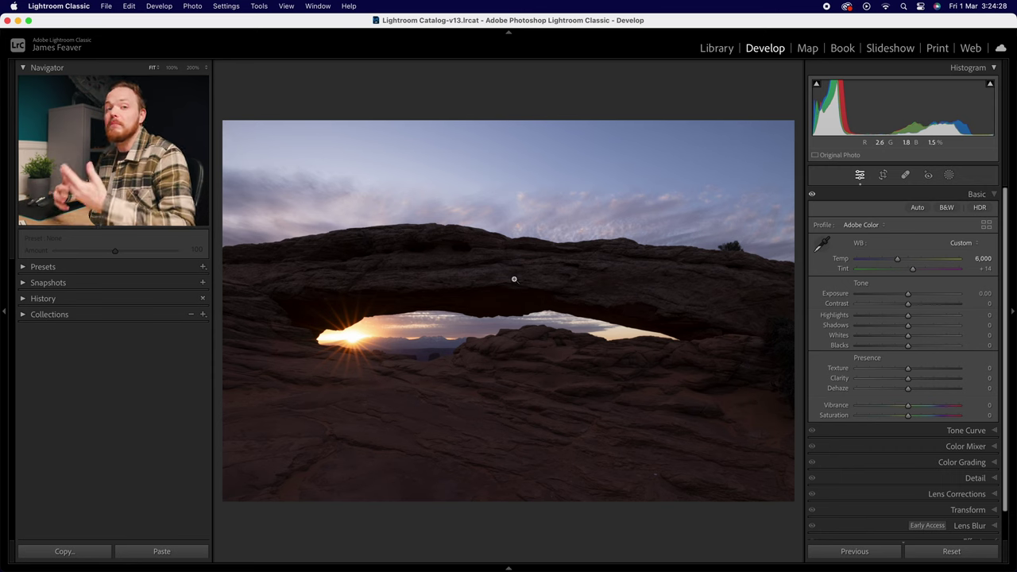
# Inspect the sunburst up close and set the photo's exposure to +0.25
pyautogui.click(352, 335)
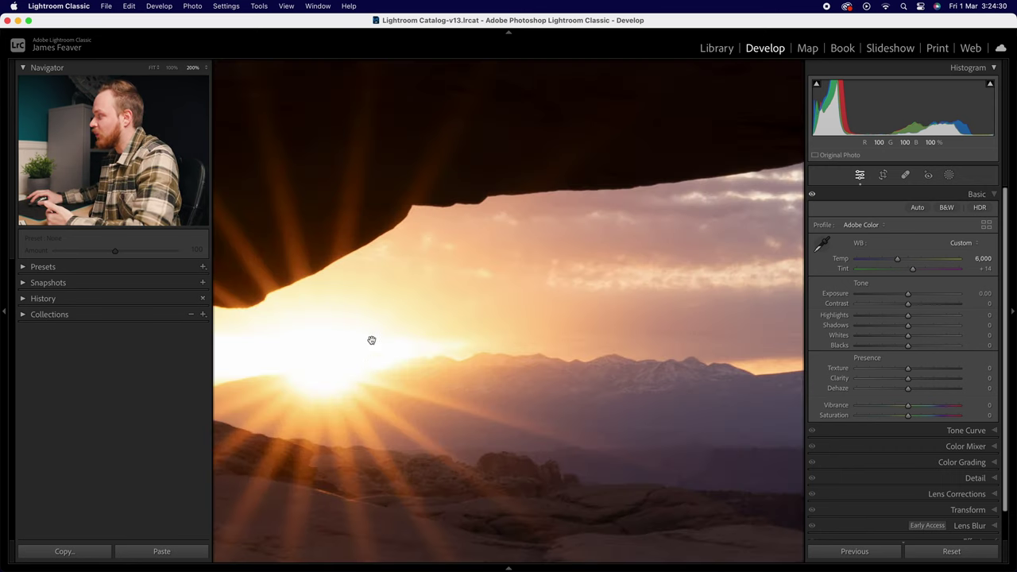
pyautogui.click(411, 318)
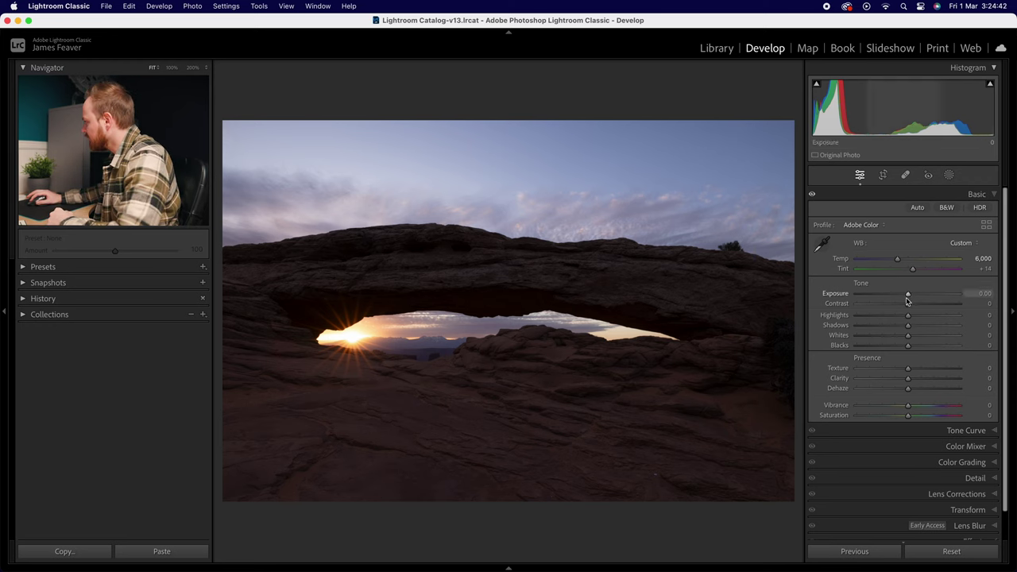
pyautogui.moveTo(908, 297); pyautogui.dragTo(911, 296)
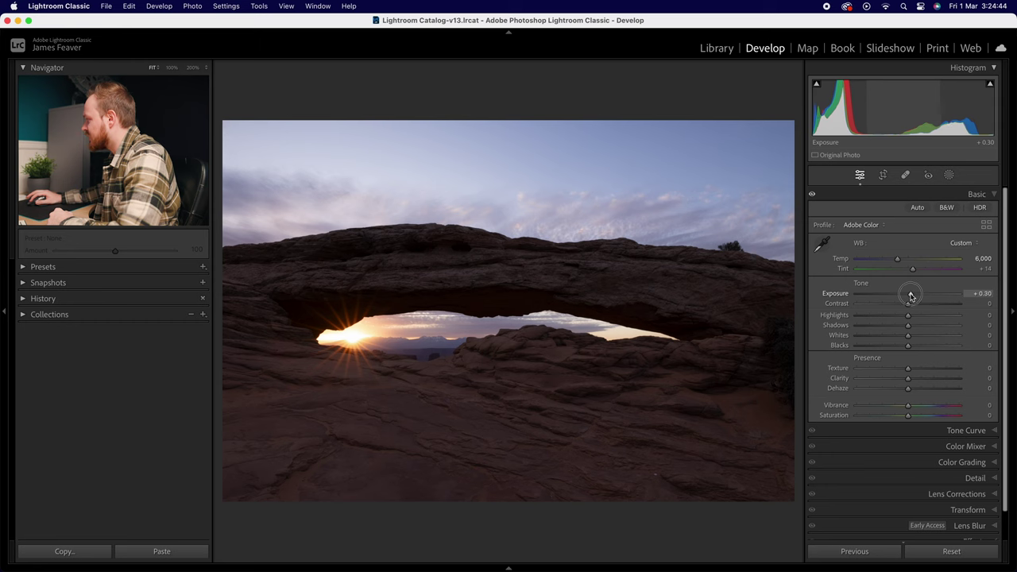
pyautogui.click(983, 294)
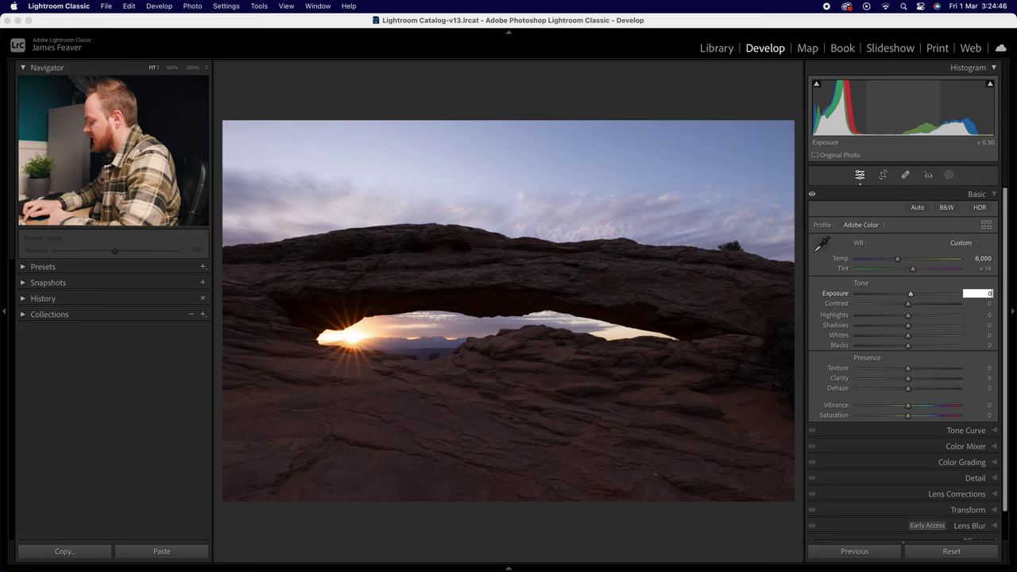
pyautogui.press('Return')
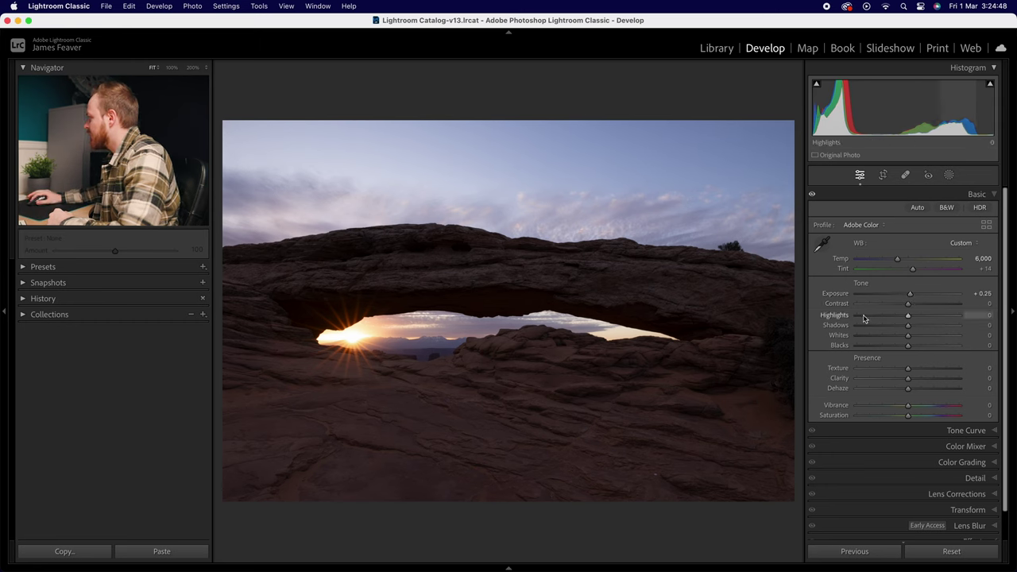
# Lower the photo's highlights to -25
pyautogui.moveTo(908, 317); pyautogui.dragTo(896, 318)
pyautogui.click(985, 316)
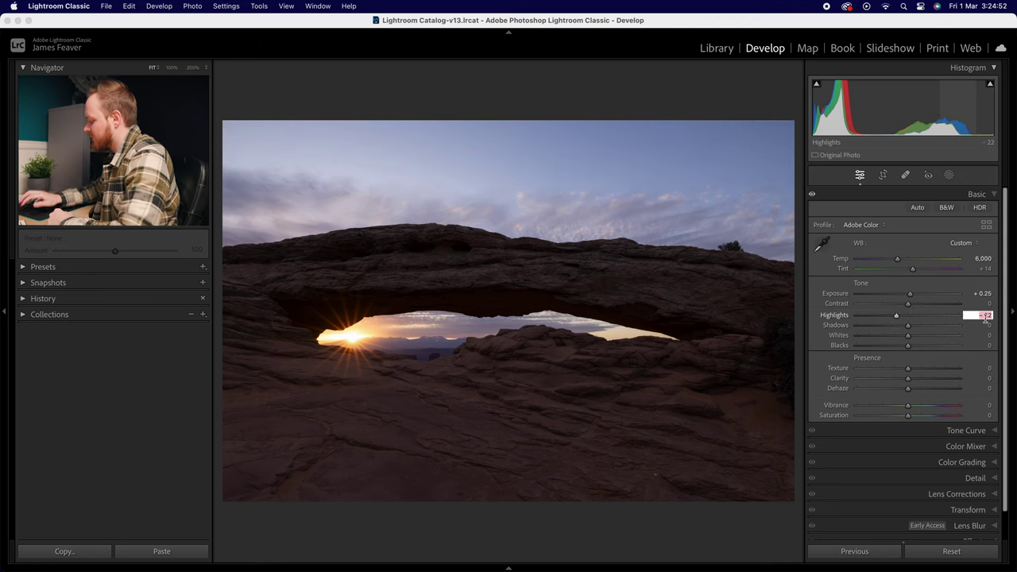
pyautogui.write('-25')
pyautogui.press('Return')
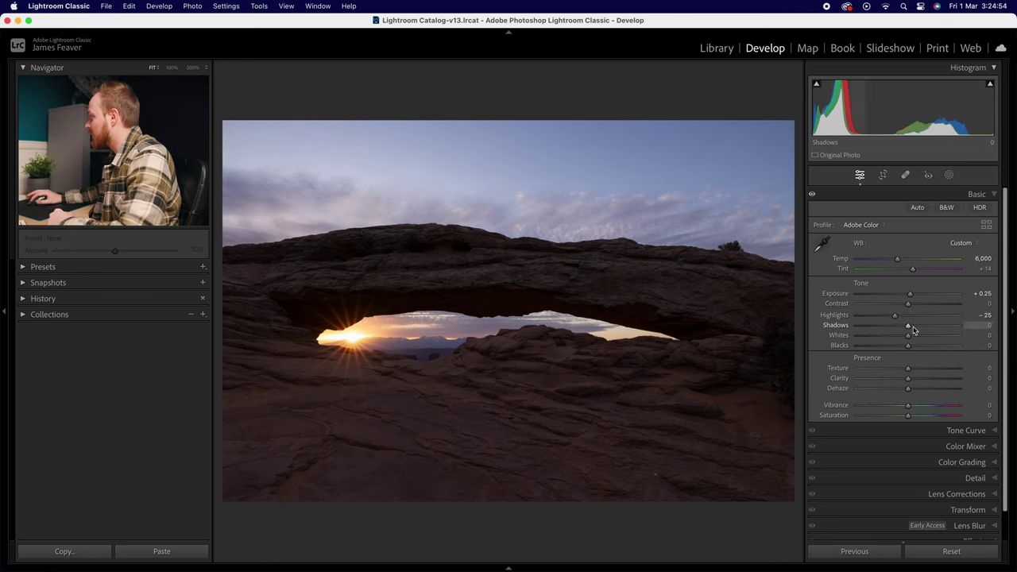
# Lift the photo's shadows to +65 and raise the contrast to +10
pyautogui.moveTo(909, 331); pyautogui.dragTo(939, 327)
pyautogui.click(982, 325)
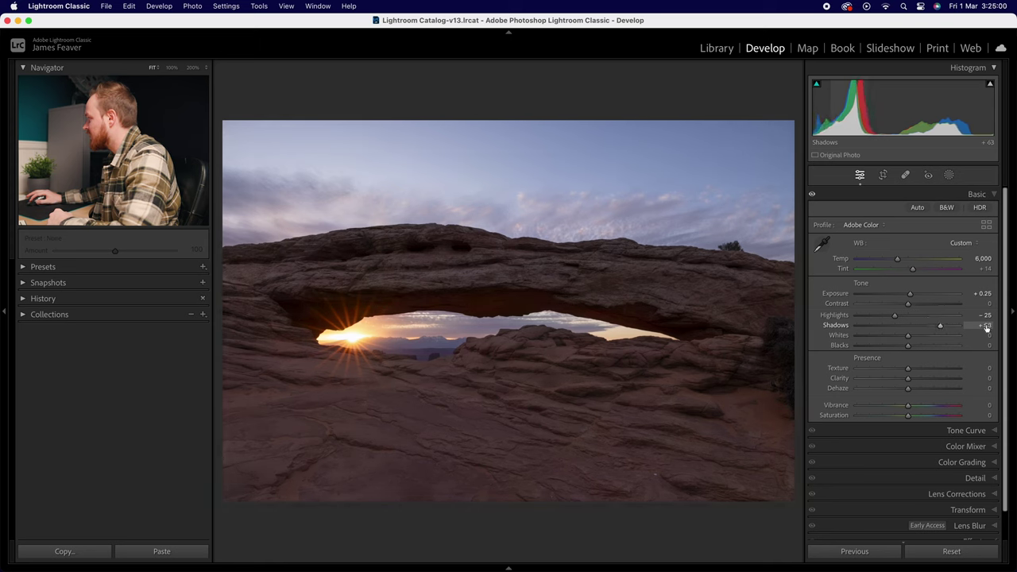
pyautogui.write('65')
pyautogui.press('Return')
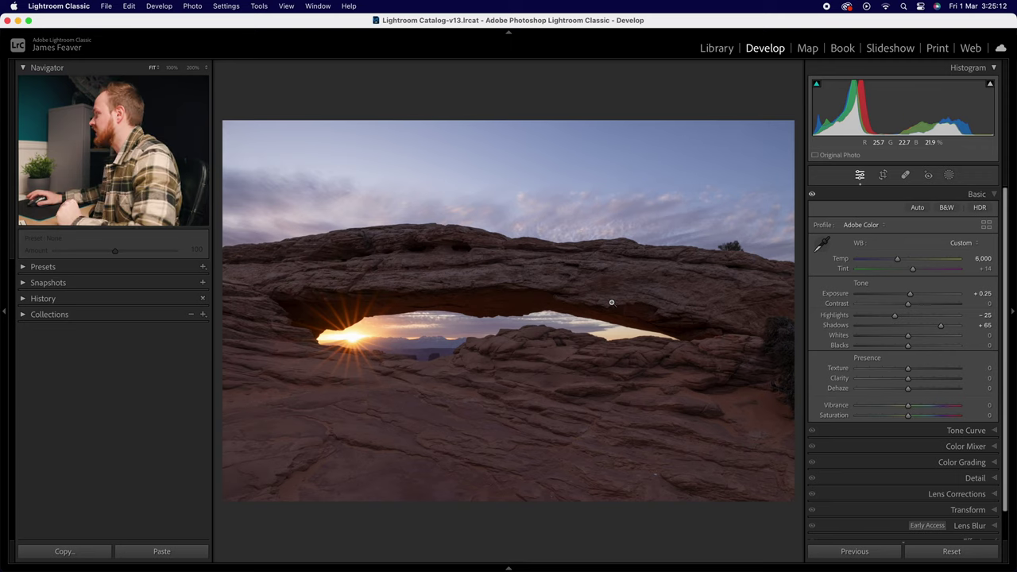
pyautogui.moveTo(909, 303); pyautogui.dragTo(912, 307)
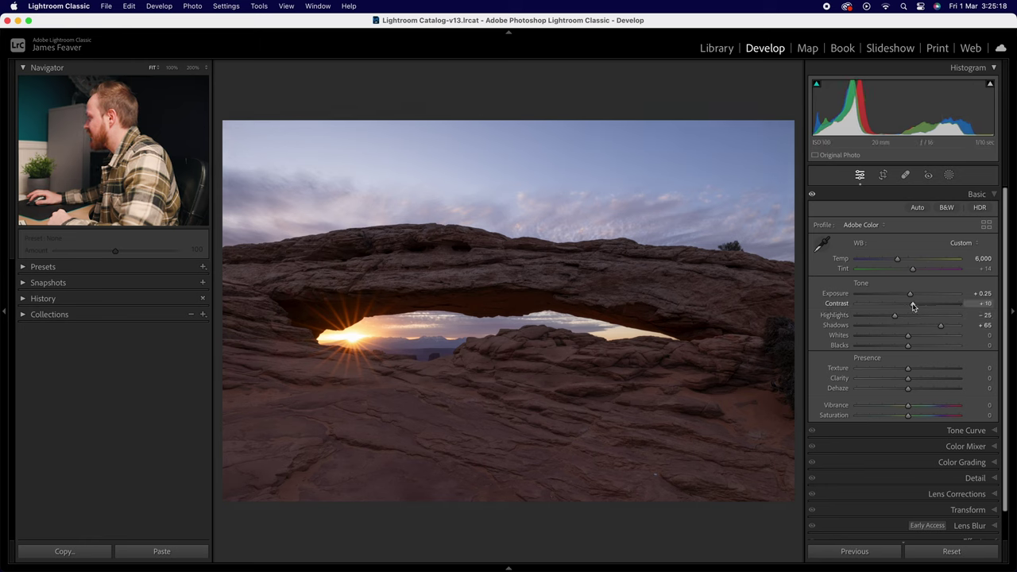
# Set the whites to +16 and the blacks to -13, using the clipping preview as a guide
pyautogui.moveTo(908, 337); pyautogui.dragTo(911, 337)
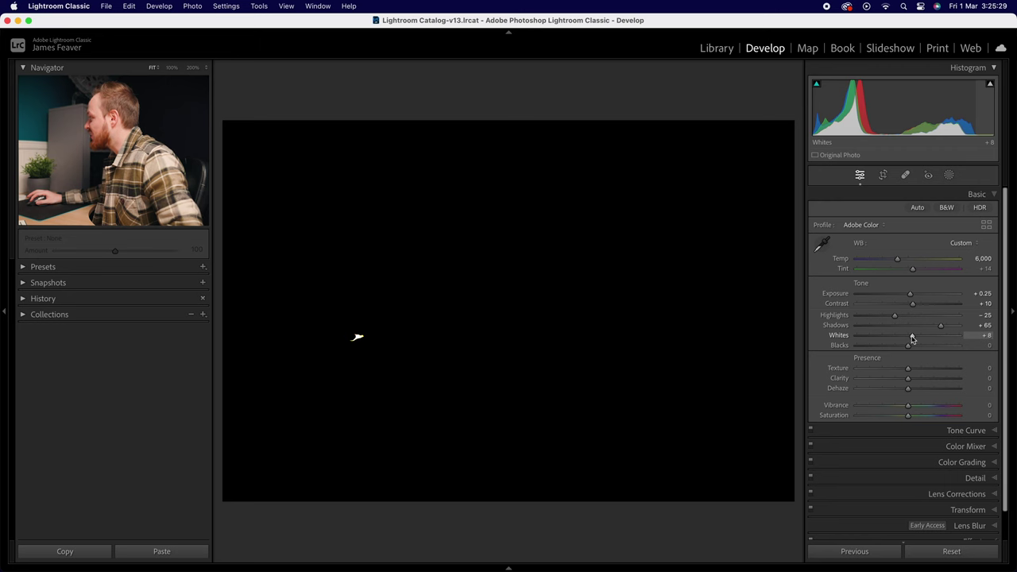
pyautogui.moveTo(913, 336); pyautogui.dragTo(915, 339)
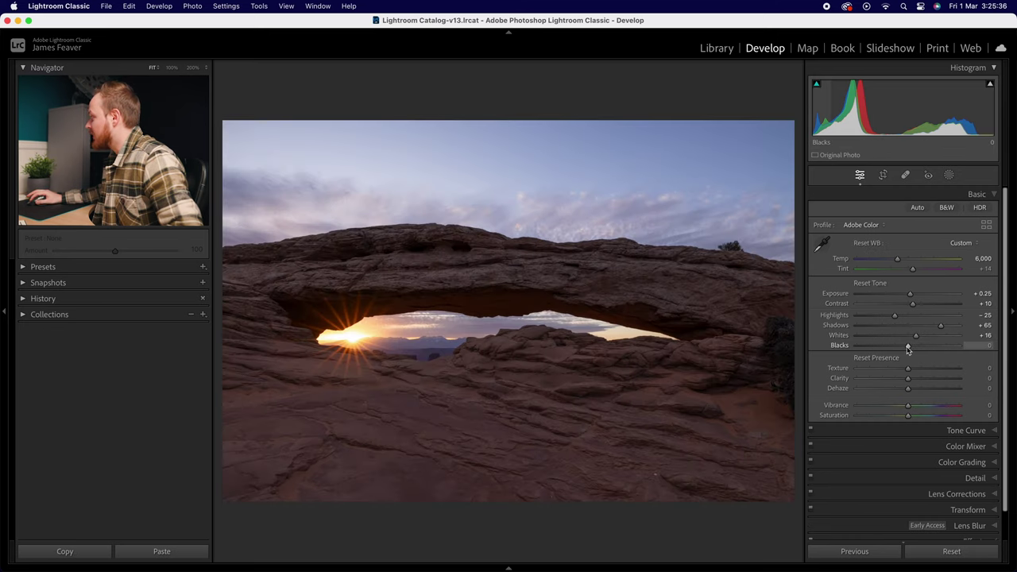
pyautogui.moveTo(908, 348); pyautogui.dragTo(901, 350)
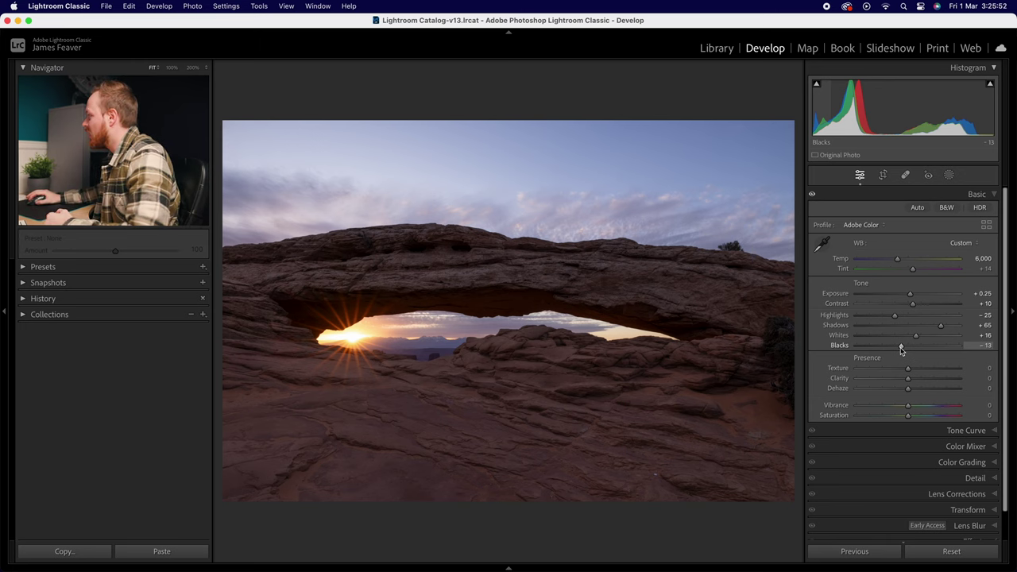
# Raise the exposure to +0.70 and set the texture to +10
pyautogui.moveTo(910, 297); pyautogui.dragTo(914, 295)
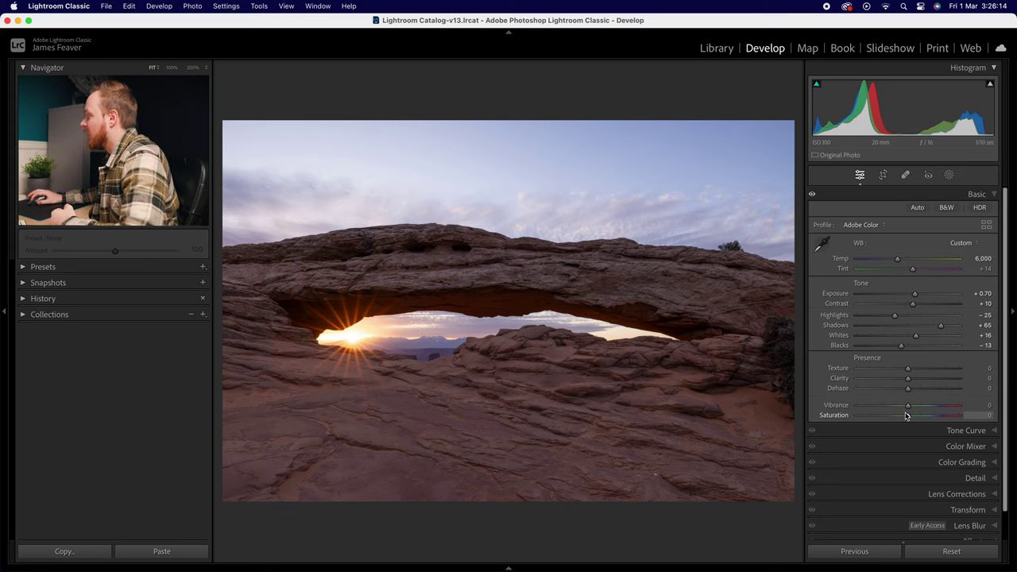
pyautogui.click(978, 368)
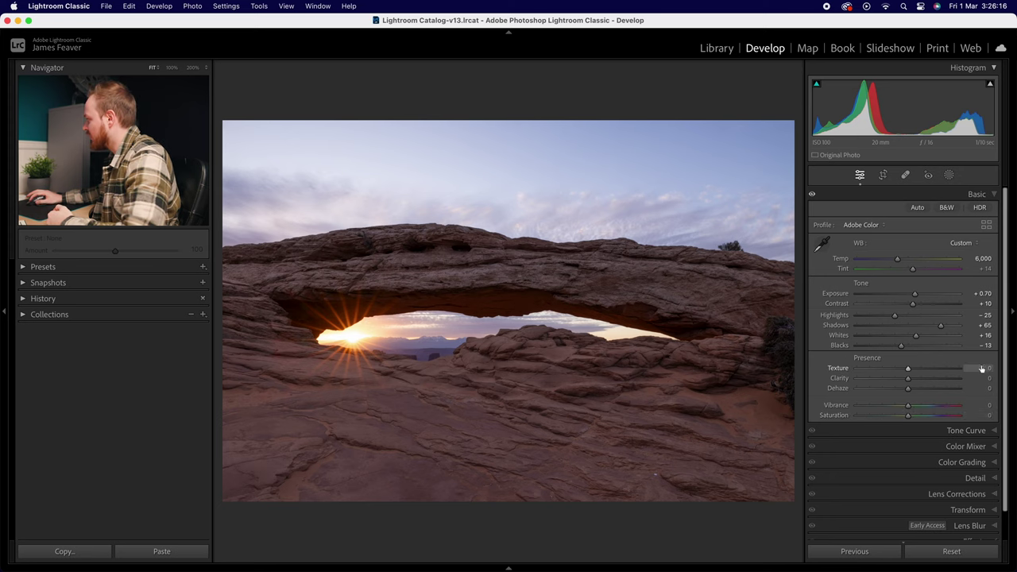
pyautogui.write('10')
pyautogui.press('Return')
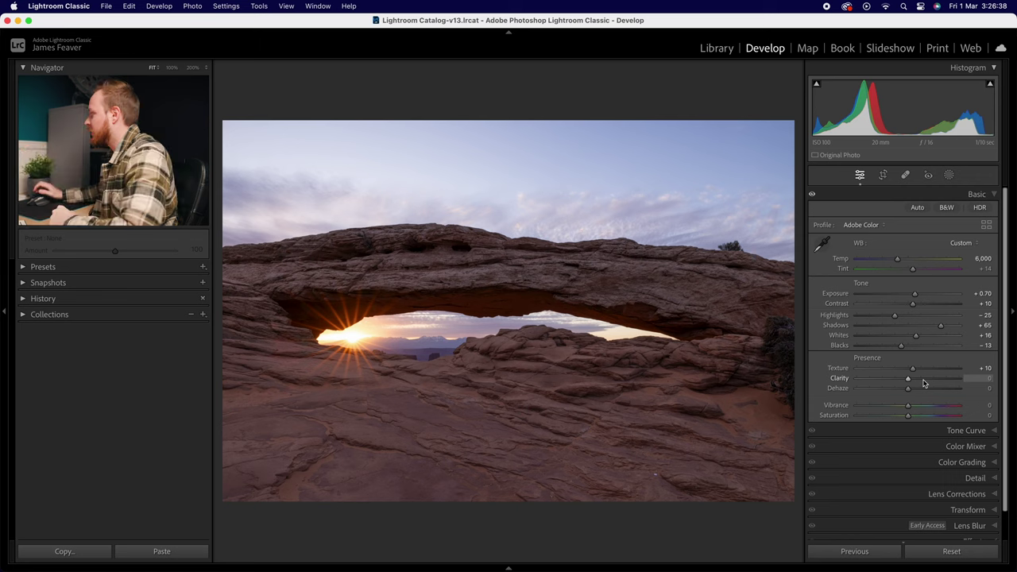
# Set the clarity to +10 and the dehaze to +5
pyautogui.moveTo(908, 378); pyautogui.dragTo(914, 380)
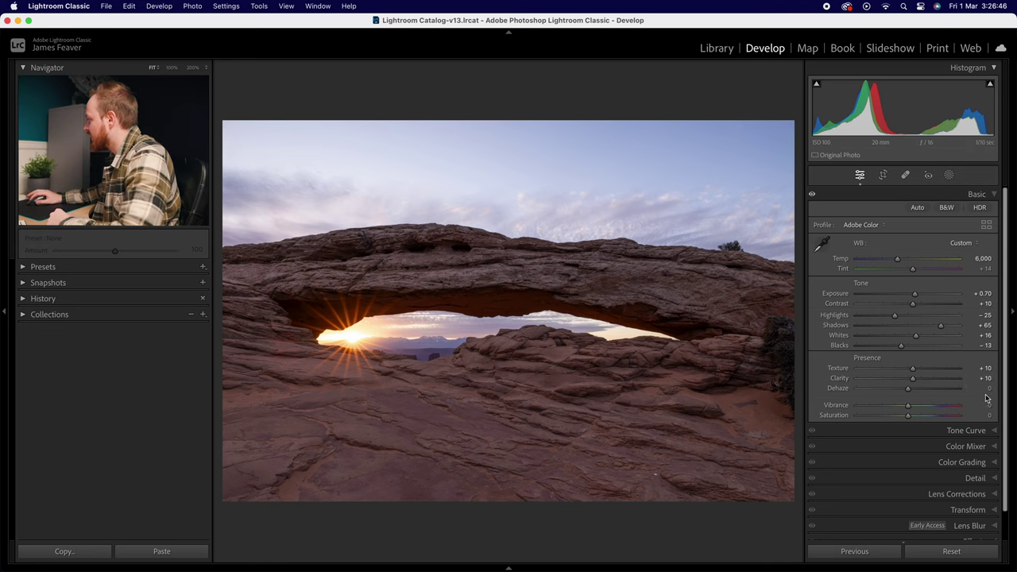
pyautogui.click(985, 387)
pyautogui.write('5')
pyautogui.press('Return')
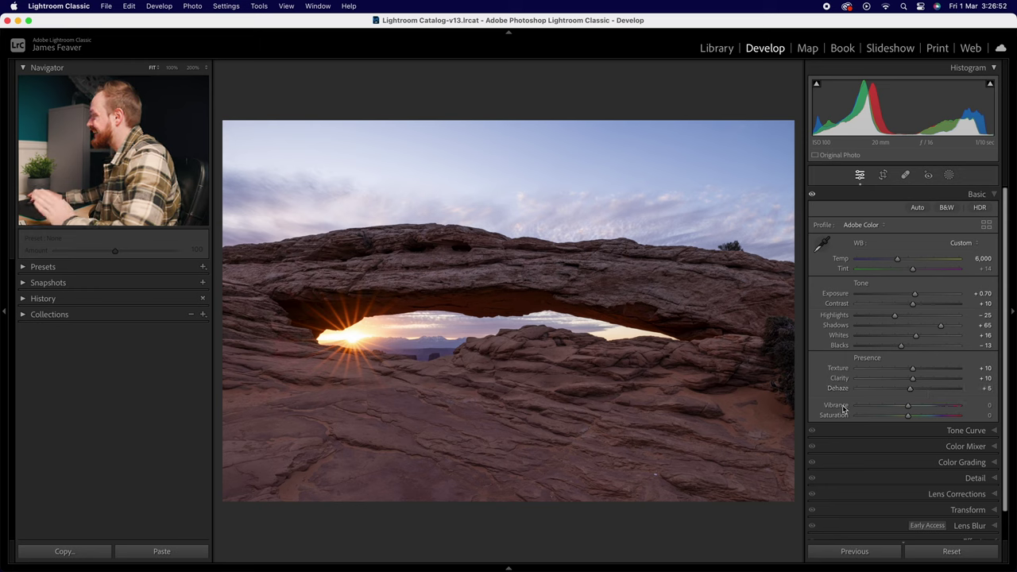
# Raise the vibrance to +25 and collapse the basic adjustments
pyautogui.moveTo(909, 406); pyautogui.dragTo(921, 407)
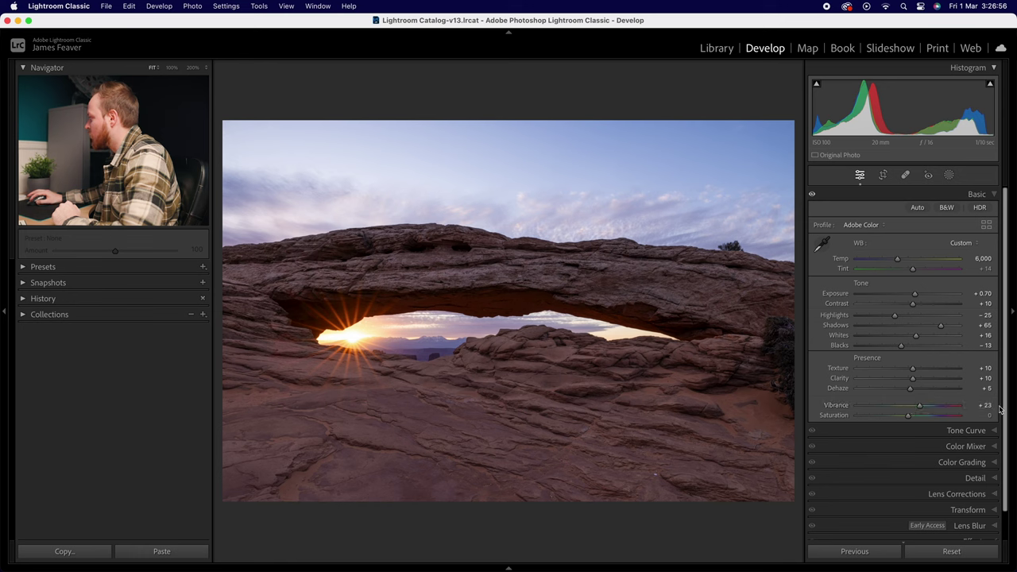
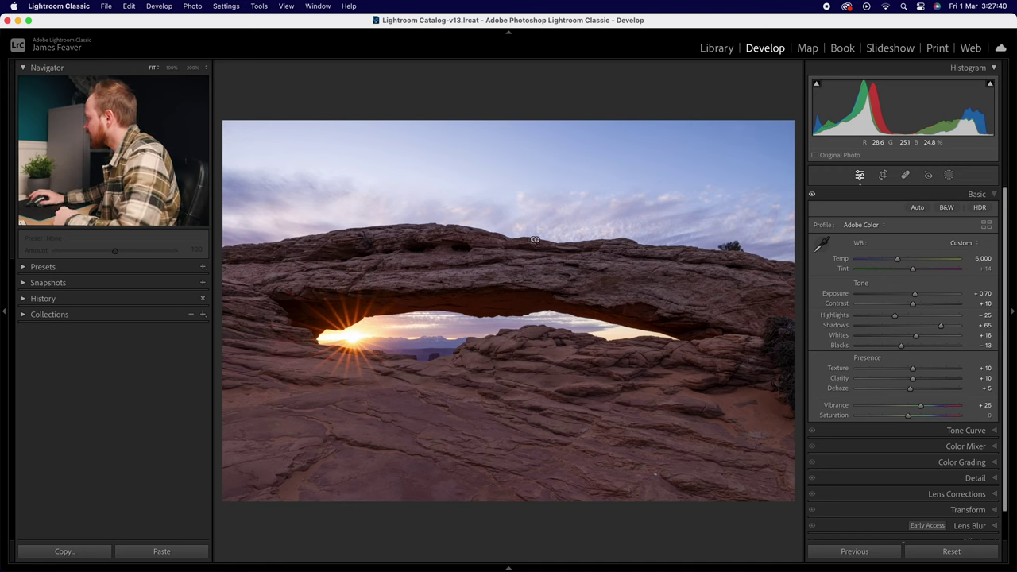
pyautogui.click(989, 197)
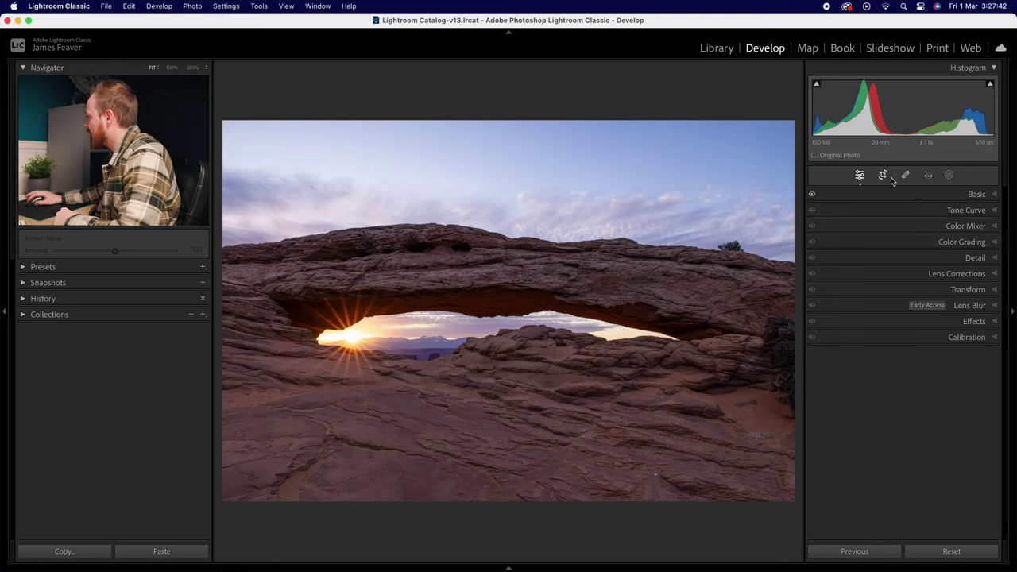
# Crop the photo to a 16 x 9 aspect ratio, positioning the frame to remove mostly sky
pyautogui.click(884, 175)
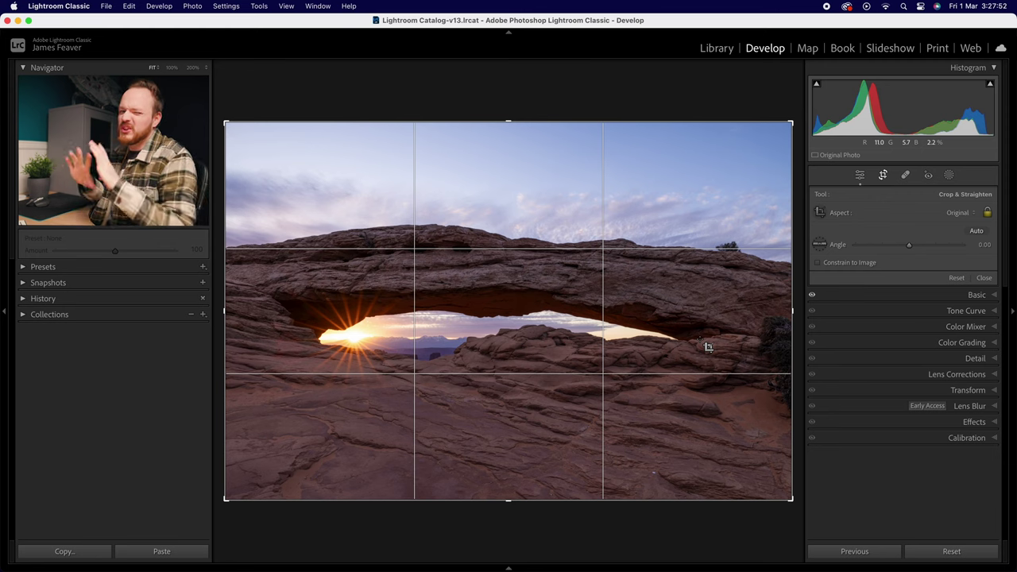
pyautogui.click(957, 213)
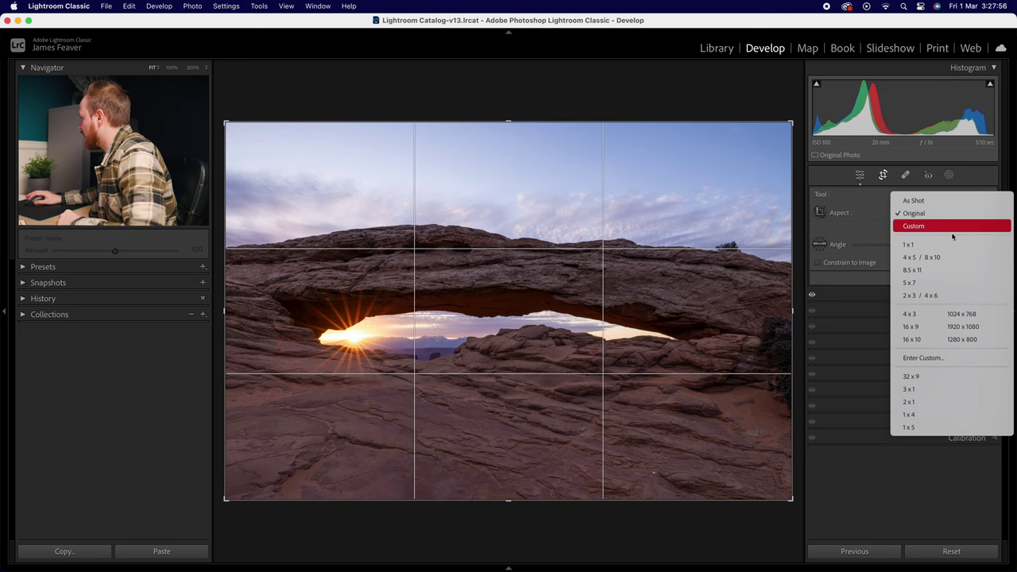
pyautogui.click(951, 329)
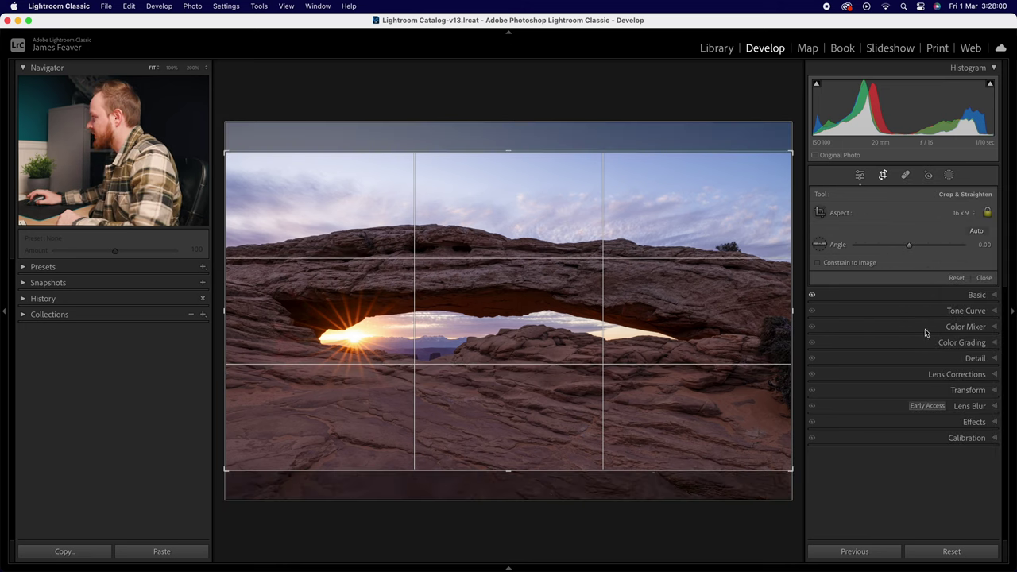
pyautogui.moveTo(545, 321); pyautogui.dragTo(500, 302)
pyautogui.moveTo(659, 309); pyautogui.dragTo(659, 310)
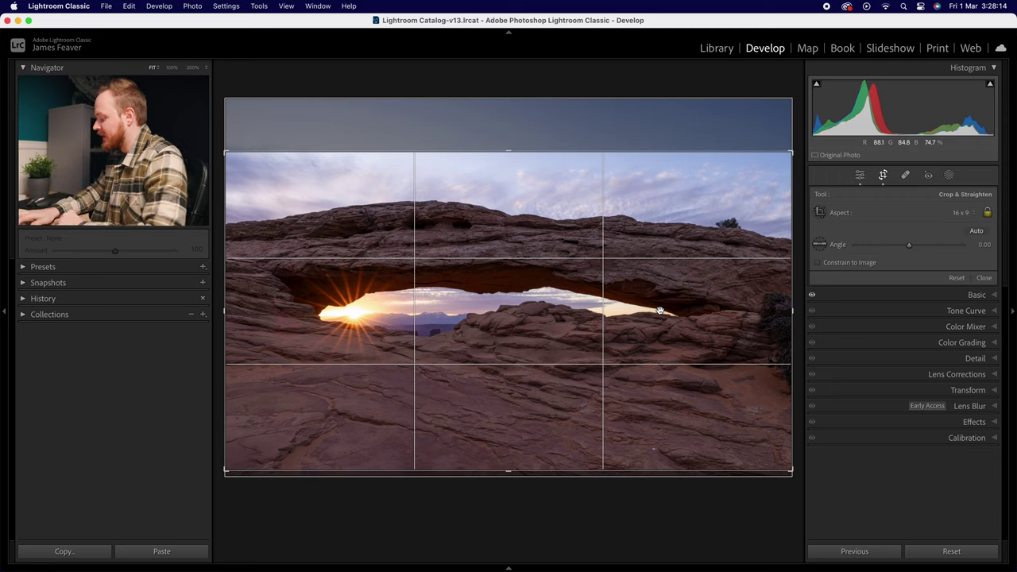
pyautogui.press('Return')
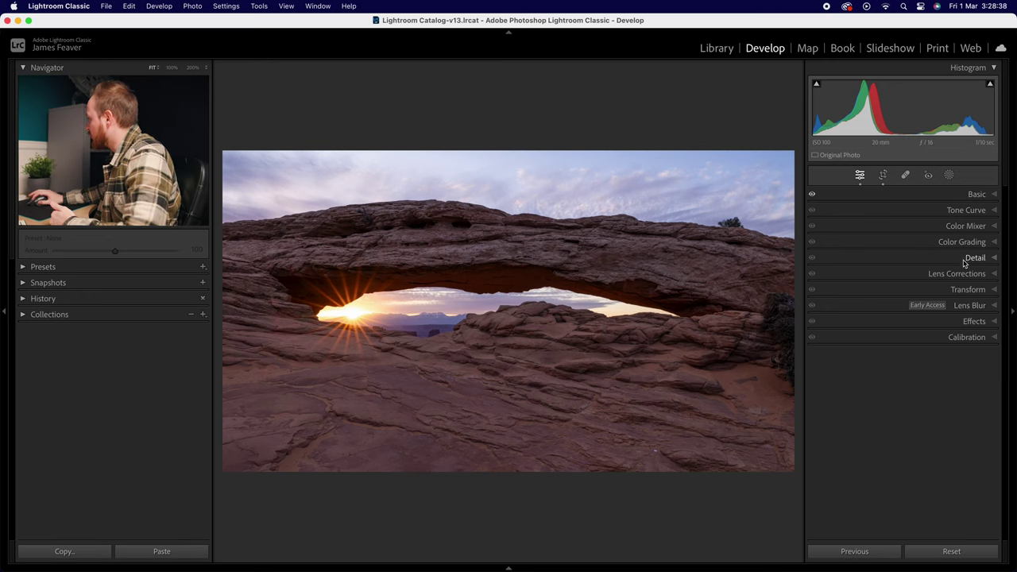
# Check the chromatic aberration and lens profile correction settings for the photo
pyautogui.click(963, 275)
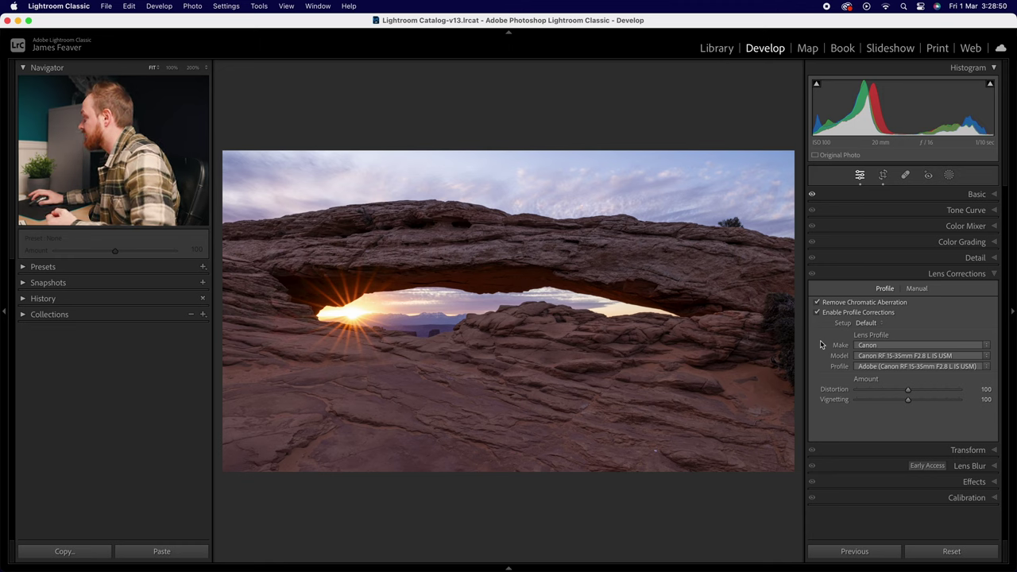
pyautogui.click(958, 275)
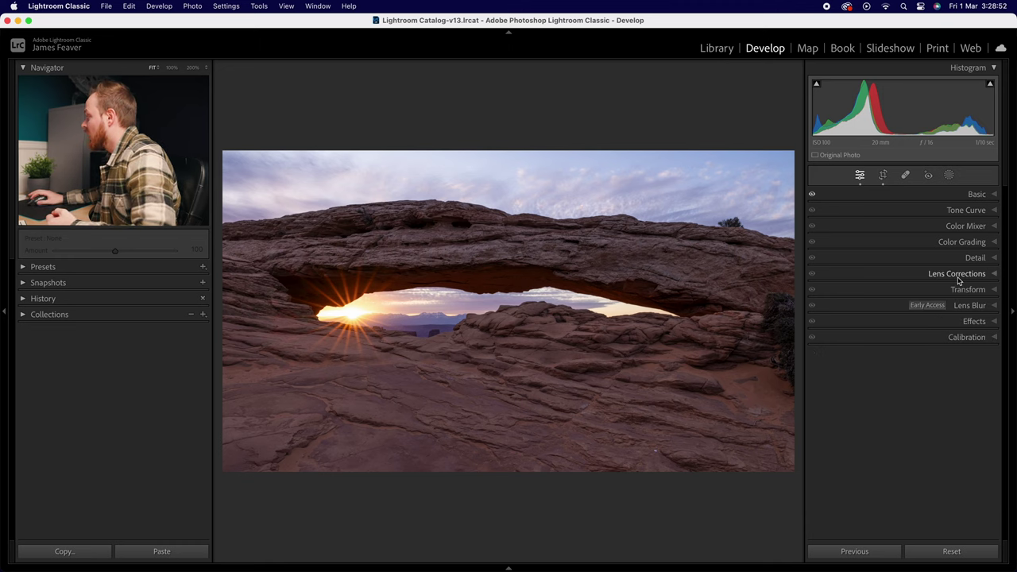
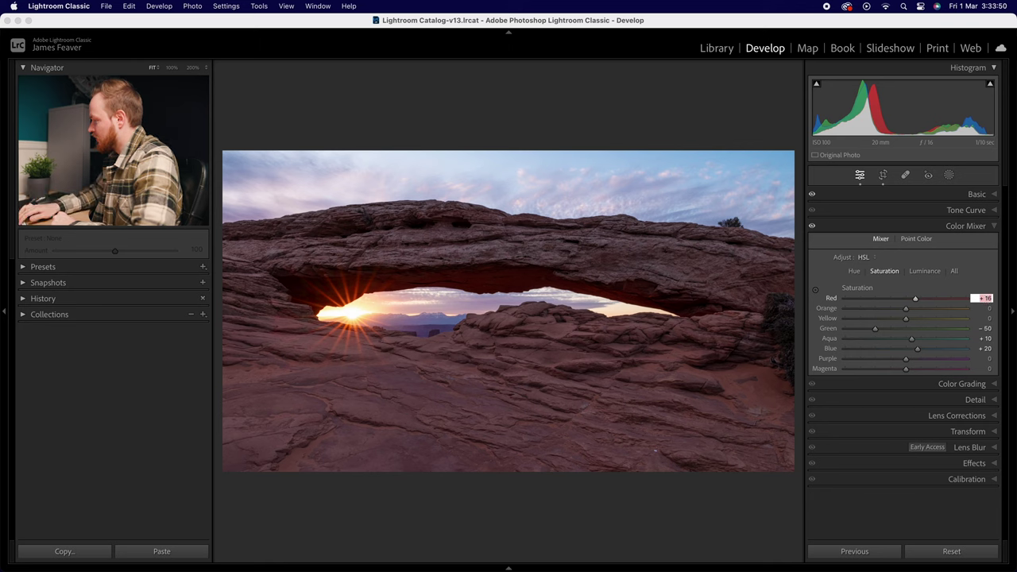
# Set the saturation of both the orange and yellow tones to +15 in the Color Mixer
pyautogui.click(982, 308)
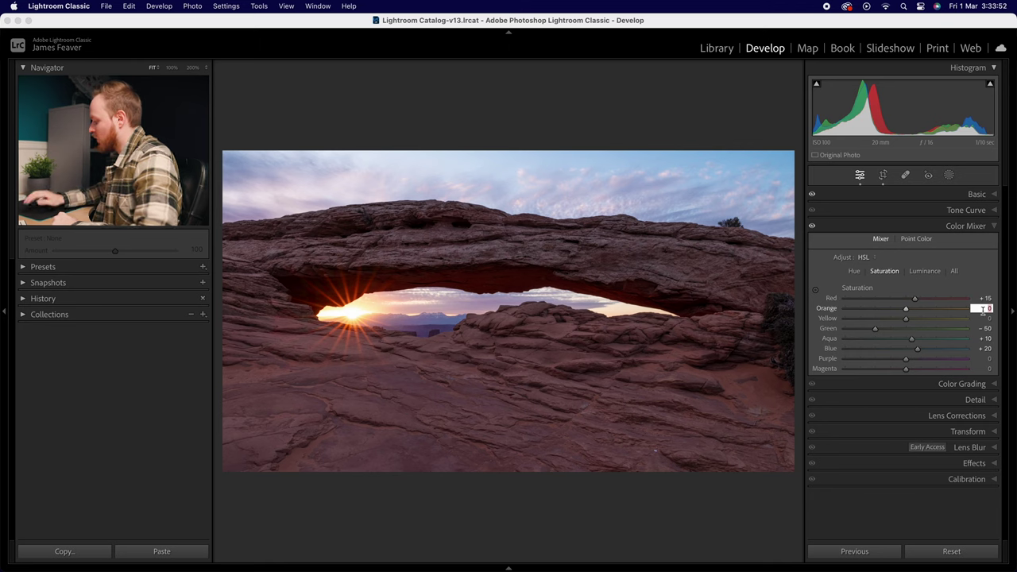
pyautogui.write('15')
pyautogui.press('Tab')
pyautogui.write('15')
pyautogui.press('Tab')
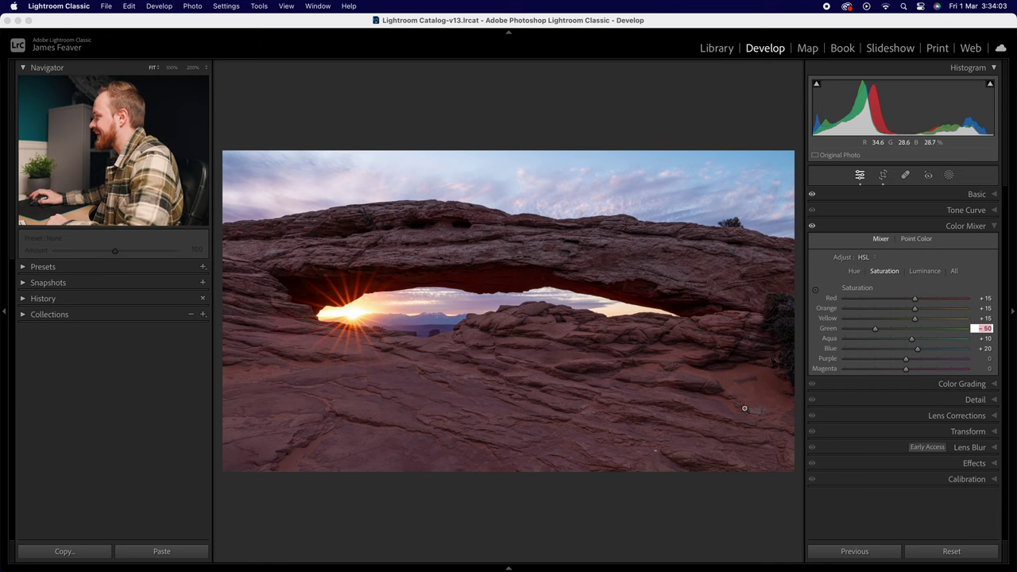
# Set the Color Mixer luminance to +5 for the orange tones and +30 for the red tones
pyautogui.click(926, 273)
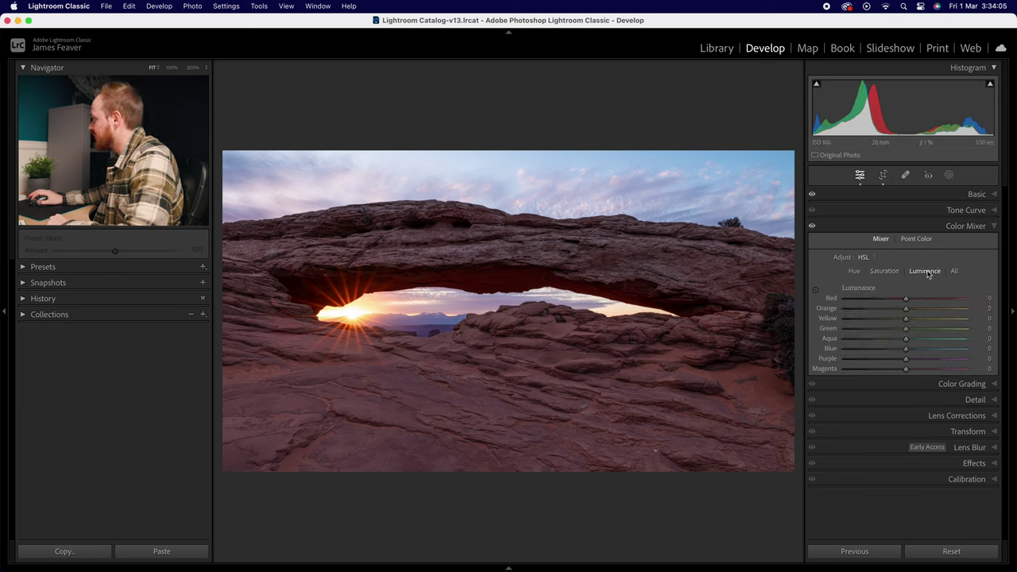
pyautogui.moveTo(907, 311); pyautogui.dragTo(916, 312)
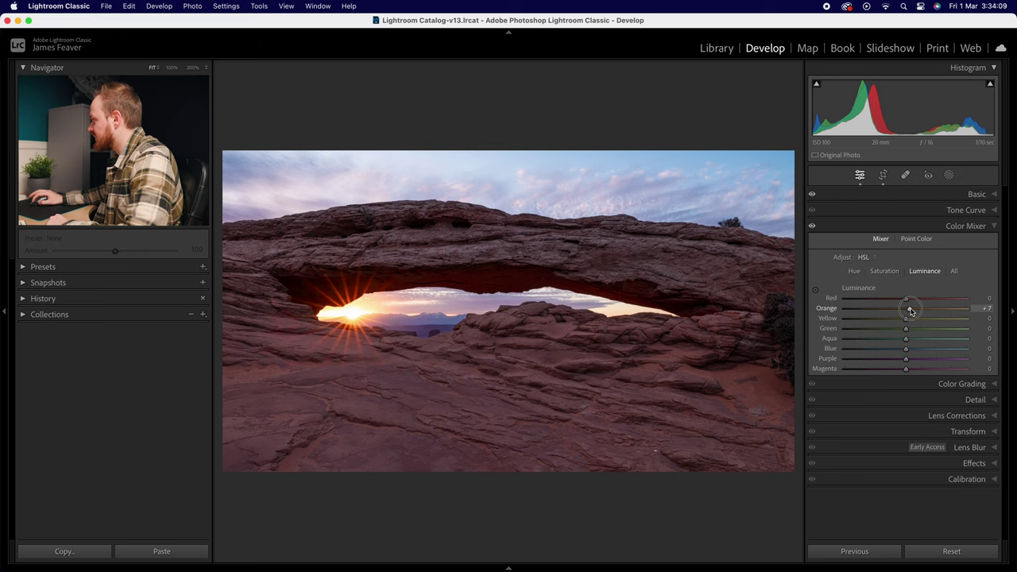
pyautogui.click(981, 310)
pyautogui.write('5')
pyautogui.press('Return')
pyautogui.moveTo(905, 301); pyautogui.dragTo(925, 299)
pyautogui.click(984, 298)
pyautogui.write('30')
pyautogui.press('Return')
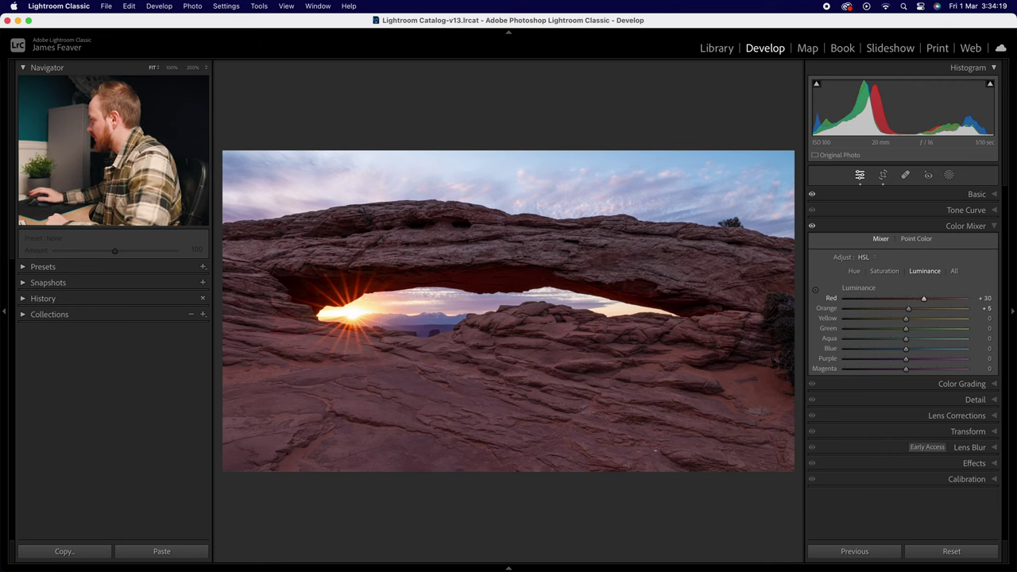
# Try a slightly lower yellow luminance and reset it, and set the blue luminance to -25
pyautogui.moveTo(906, 322)
pyautogui.mouseDown()
pyautogui.moveTo(923, 320)
pyautogui.moveTo(903, 320)
pyautogui.mouseUp()
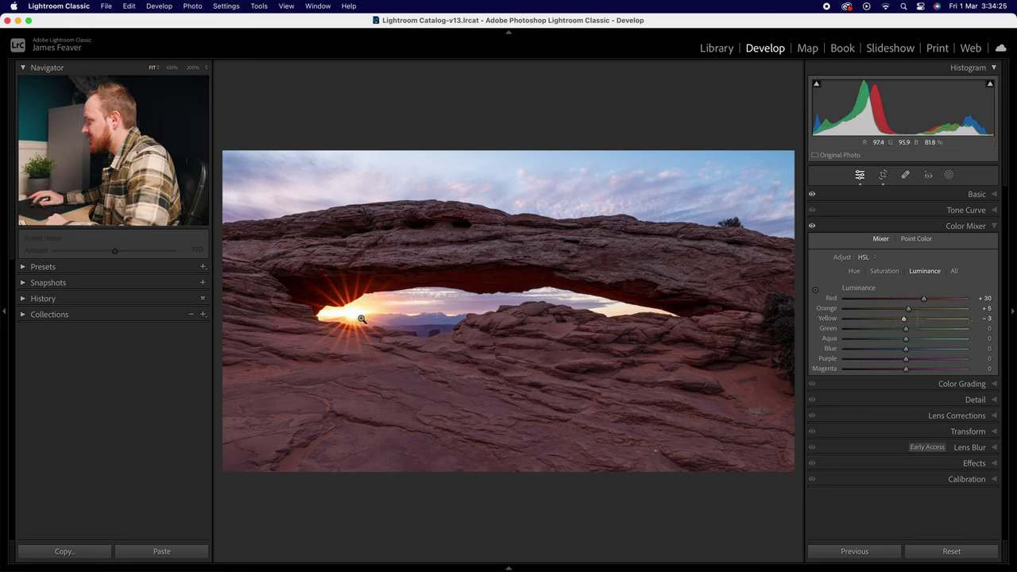
pyautogui.doubleClick(904, 320)
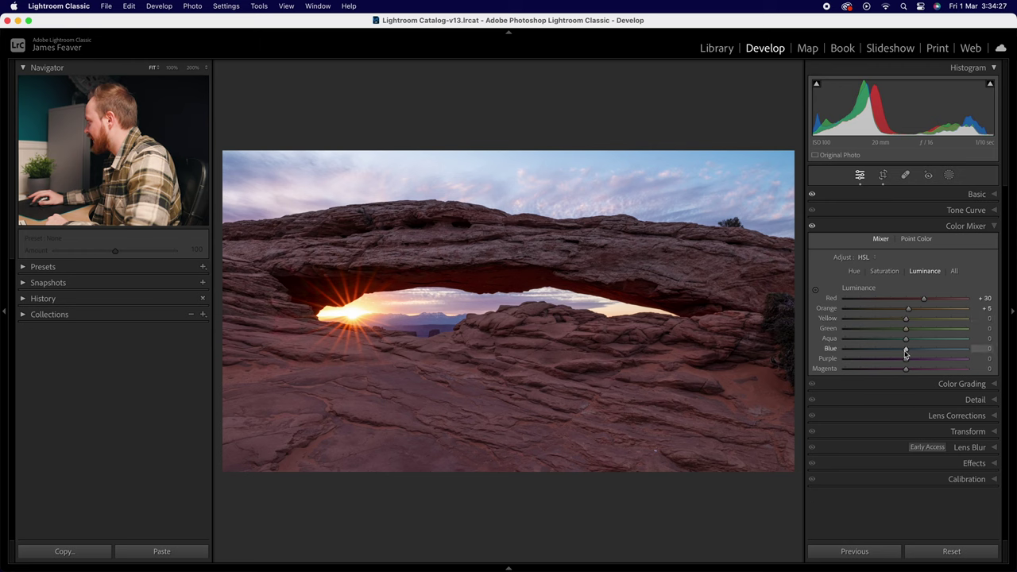
pyautogui.moveTo(904, 350); pyautogui.dragTo(889, 348)
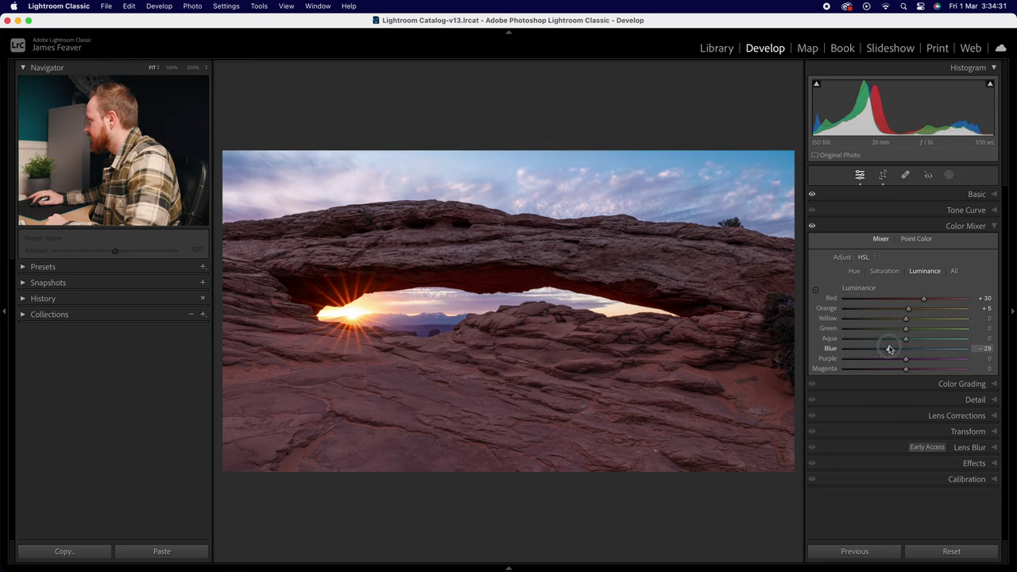
pyautogui.click(982, 348)
pyautogui.write('-25')
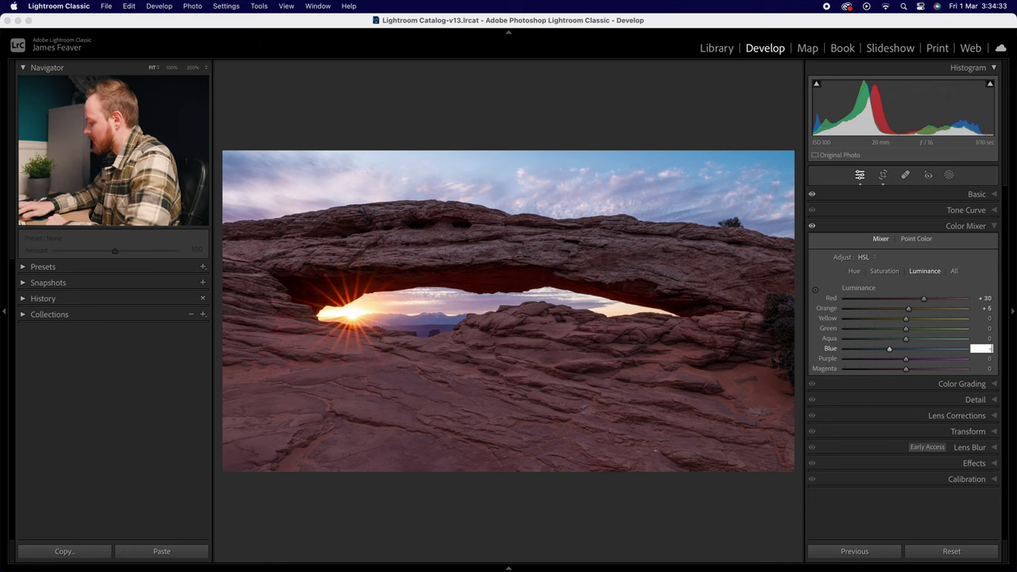
pyautogui.press('Return')
# Lower the luminance of the purple tones to -10 in the Color Mixer
pyautogui.moveTo(911, 360); pyautogui.dragTo(897, 361)
pyautogui.click(980, 359)
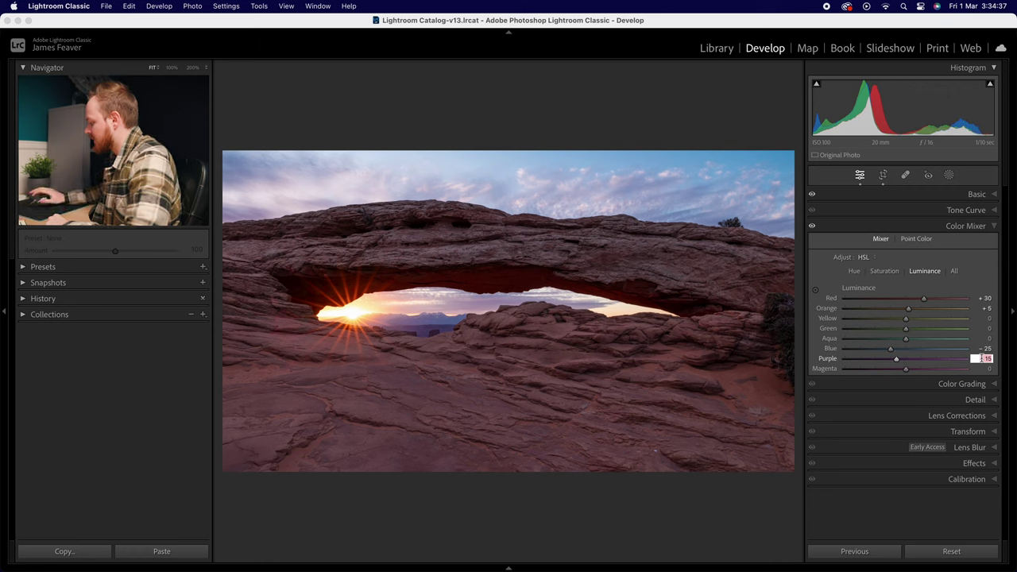
pyautogui.write('-10')
pyautogui.press('Return')
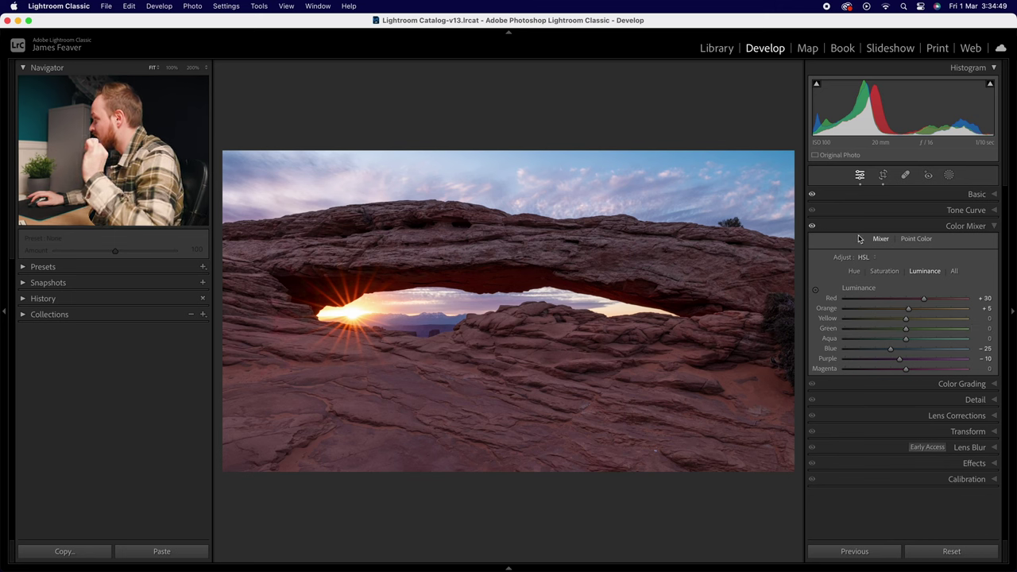
# Compare the photo with and without the Color Mixer adjustments several times, leaving them enabled
pyautogui.click(812, 227)
pyautogui.click(811, 227)
pyautogui.click(812, 227)
pyautogui.click(812, 227)
pyautogui.click(812, 227)
pyautogui.click(812, 228)
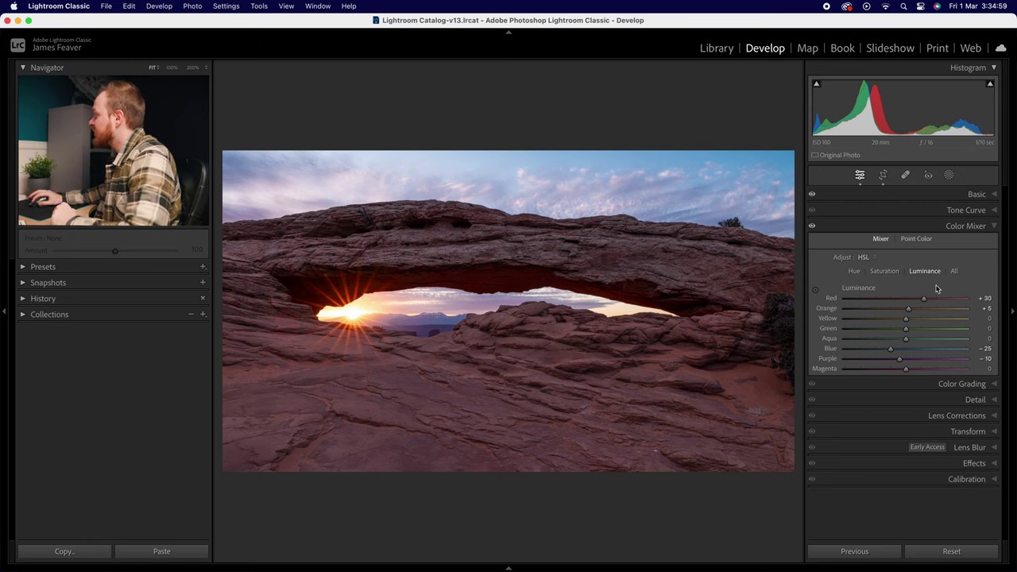
# Sample the reddish foreground rock with the Point Color dropper, delete that swatch and collapse the color mixer
pyautogui.click(911, 240)
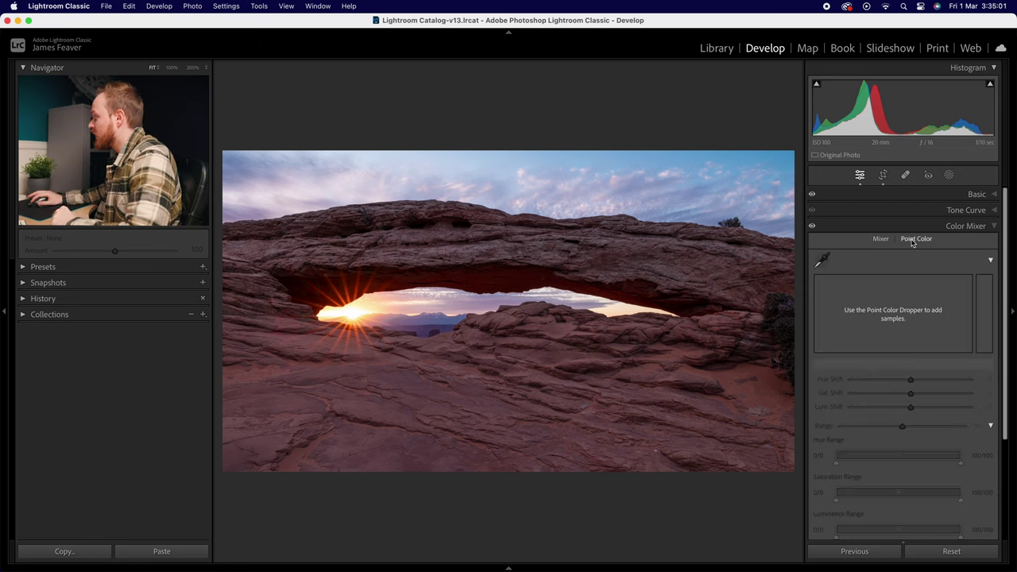
pyautogui.click(826, 254)
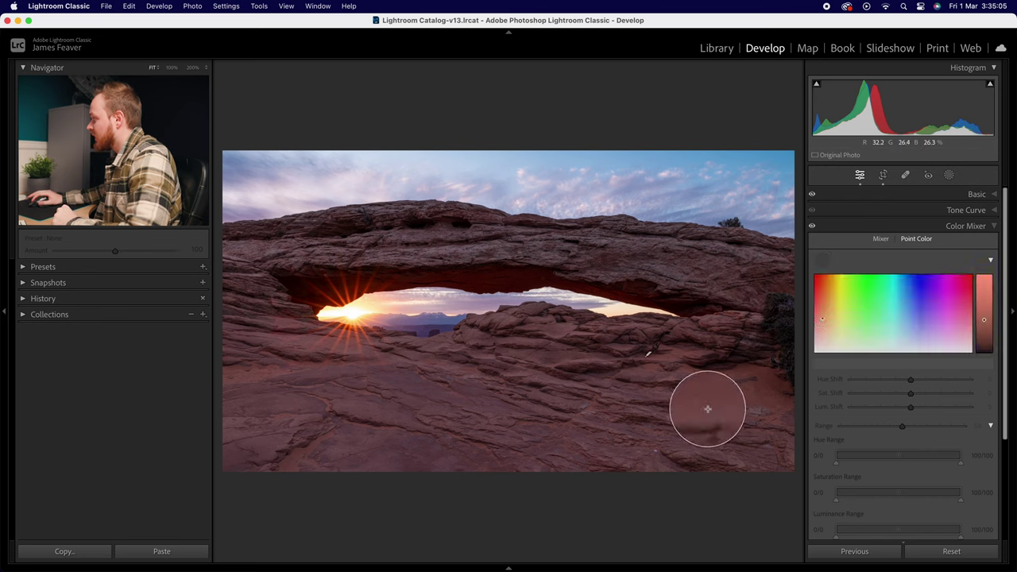
pyautogui.click(538, 340)
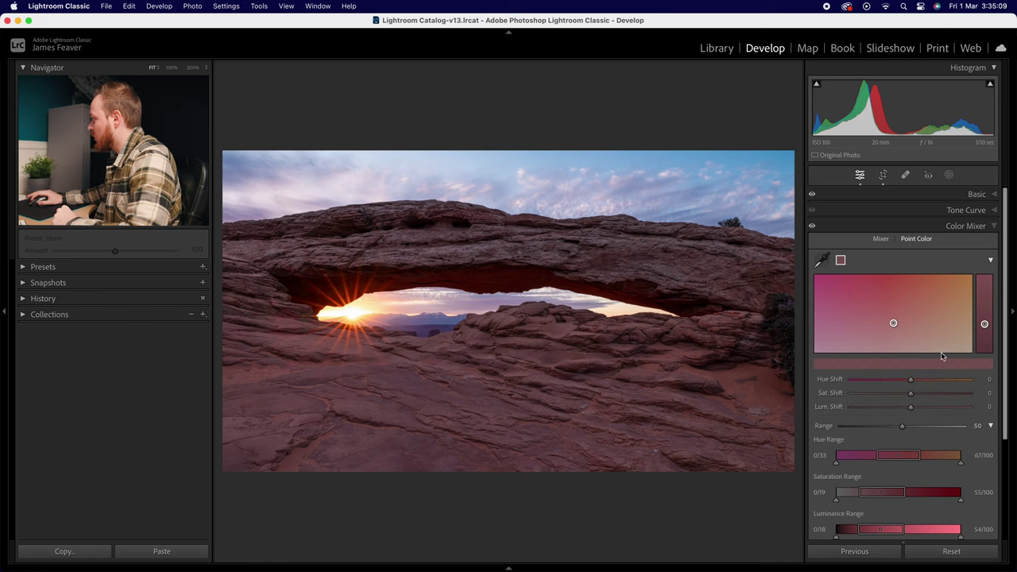
pyautogui.scroll(-3, 942, 356)
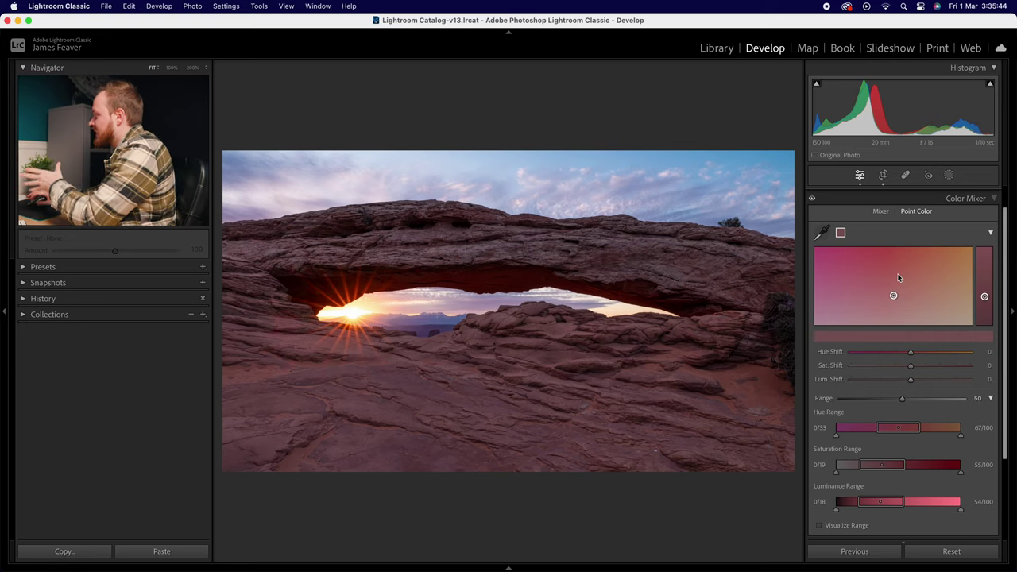
pyautogui.rightClick(840, 233)
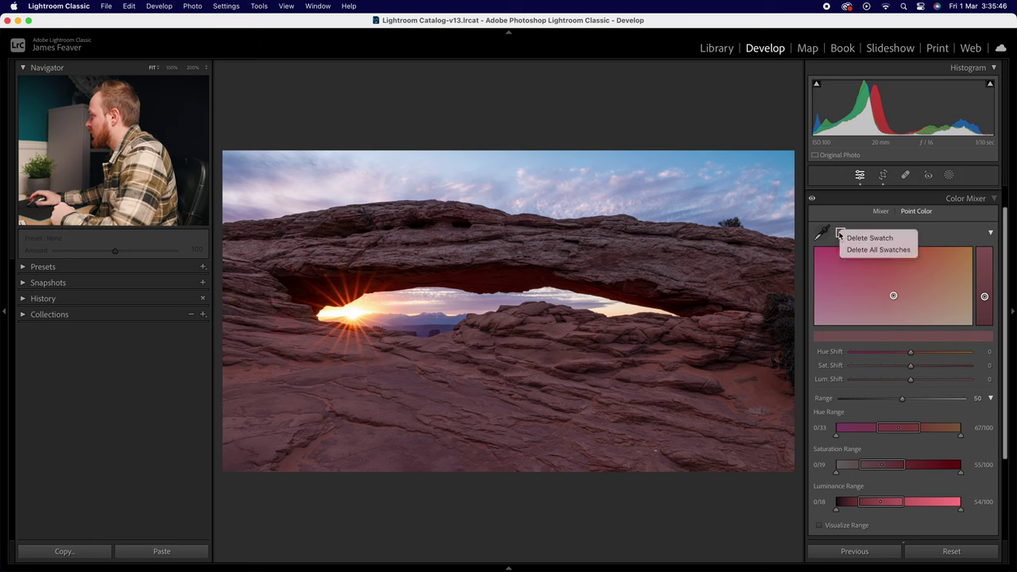
pyautogui.click(858, 235)
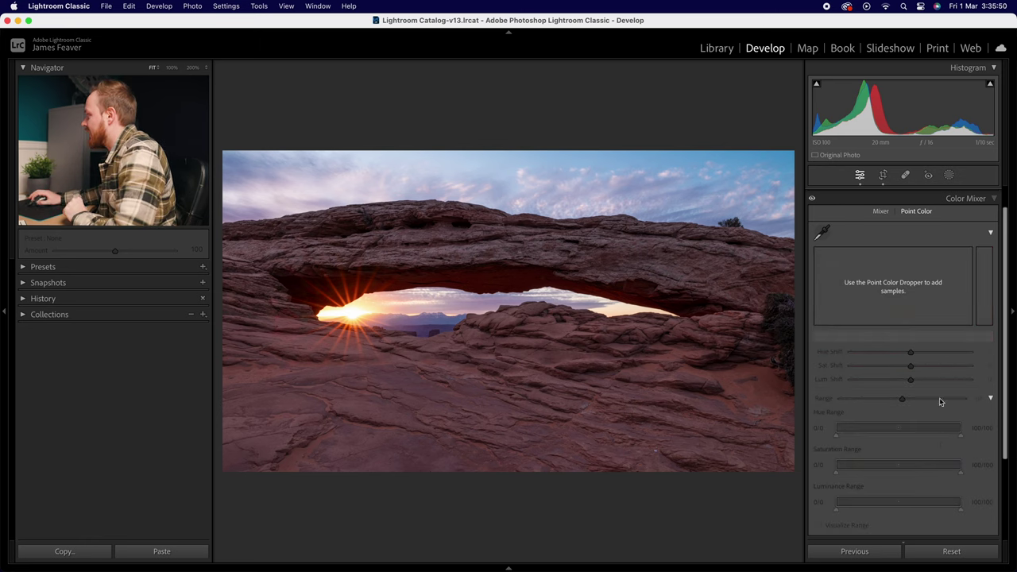
pyautogui.click(960, 198)
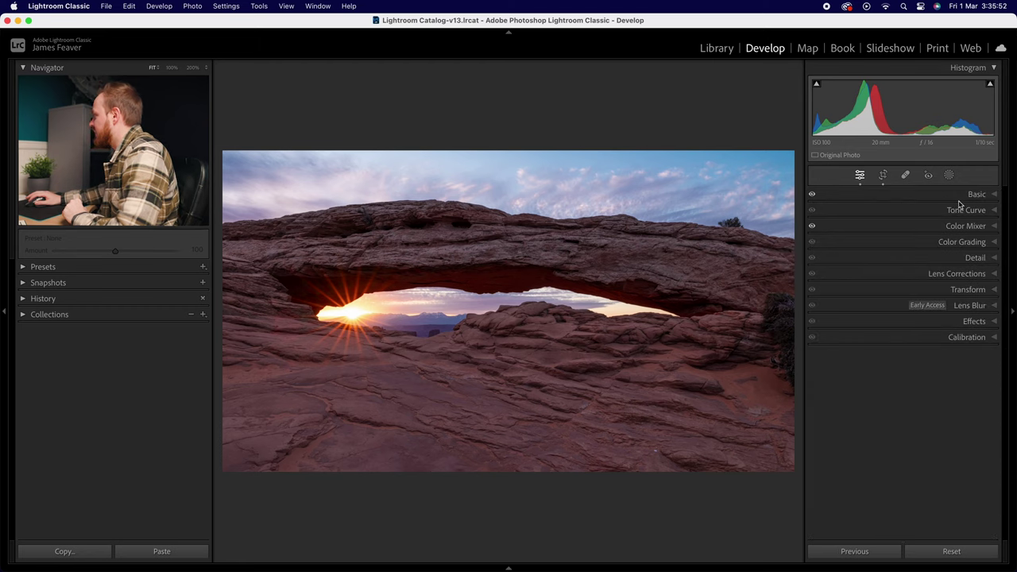
# Grade the highlights in Color Grading with a warm orange tint at hue 35 and saturation 15
pyautogui.click(958, 242)
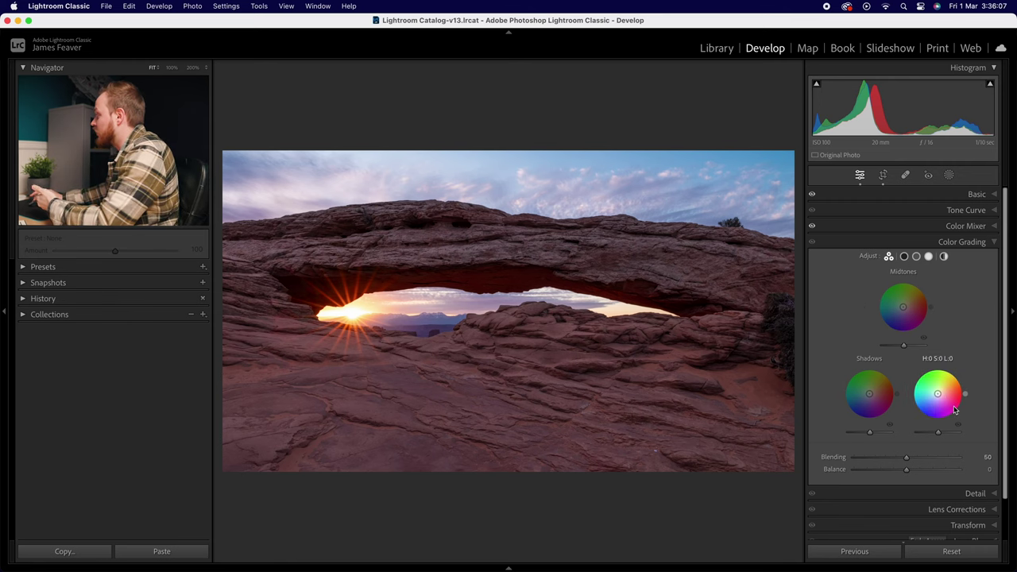
pyautogui.click(903, 255)
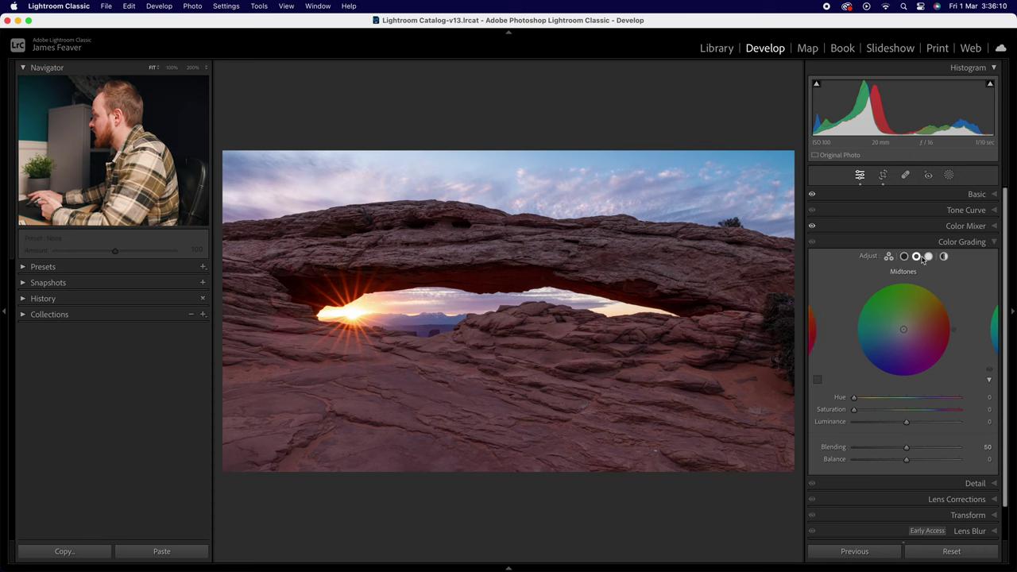
pyautogui.click(929, 257)
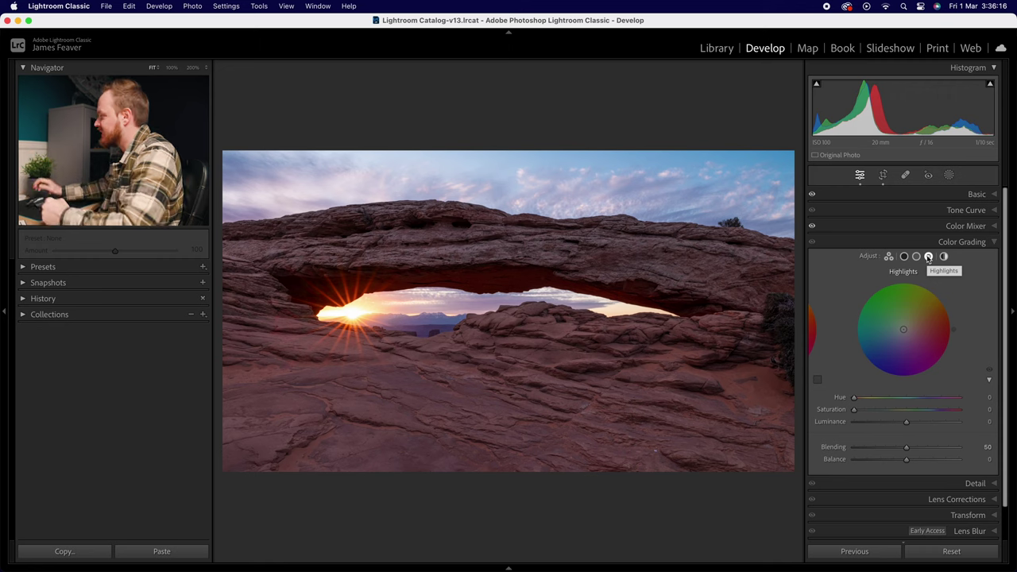
pyautogui.moveTo(953, 329); pyautogui.dragTo(946, 304)
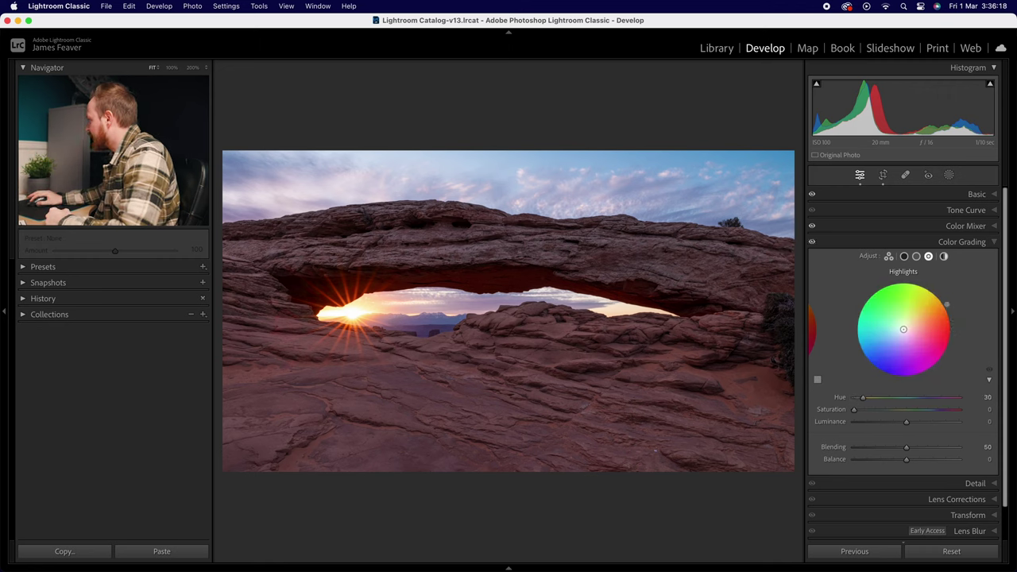
pyautogui.click(987, 396)
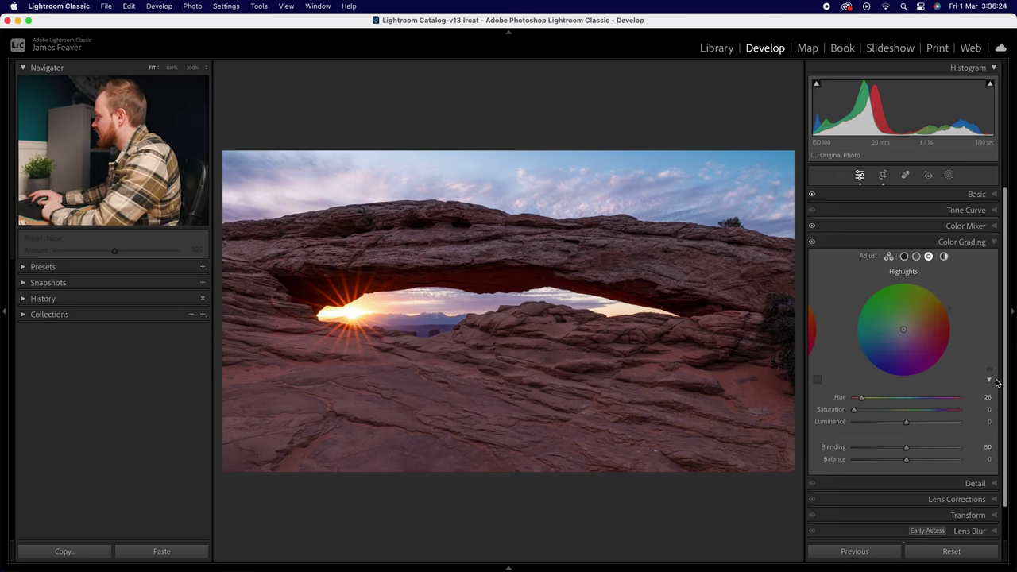
pyautogui.scroll(-1, 989, 383)
pyautogui.scroll(1, 991, 382)
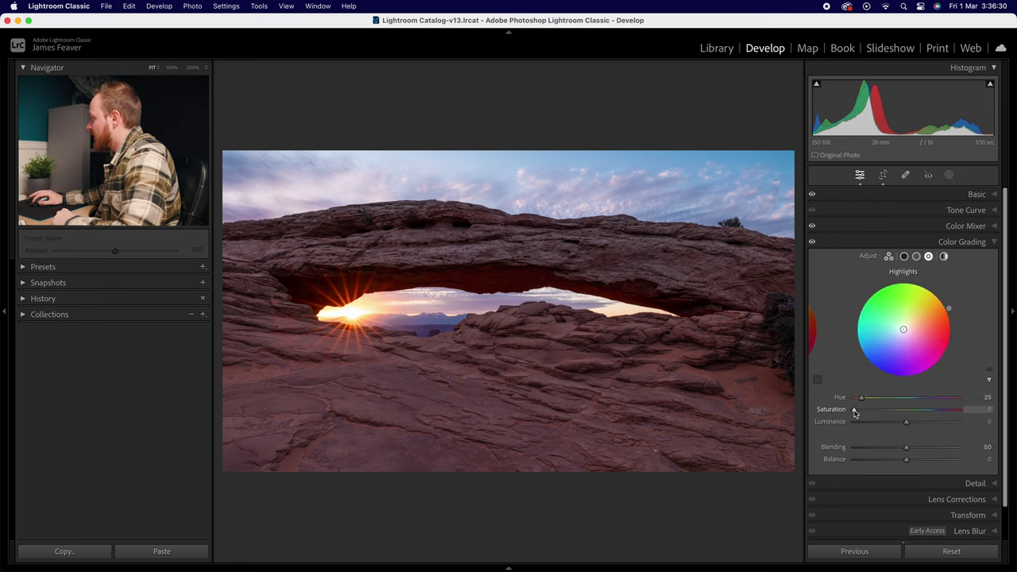
pyautogui.moveTo(853, 411); pyautogui.dragTo(873, 412)
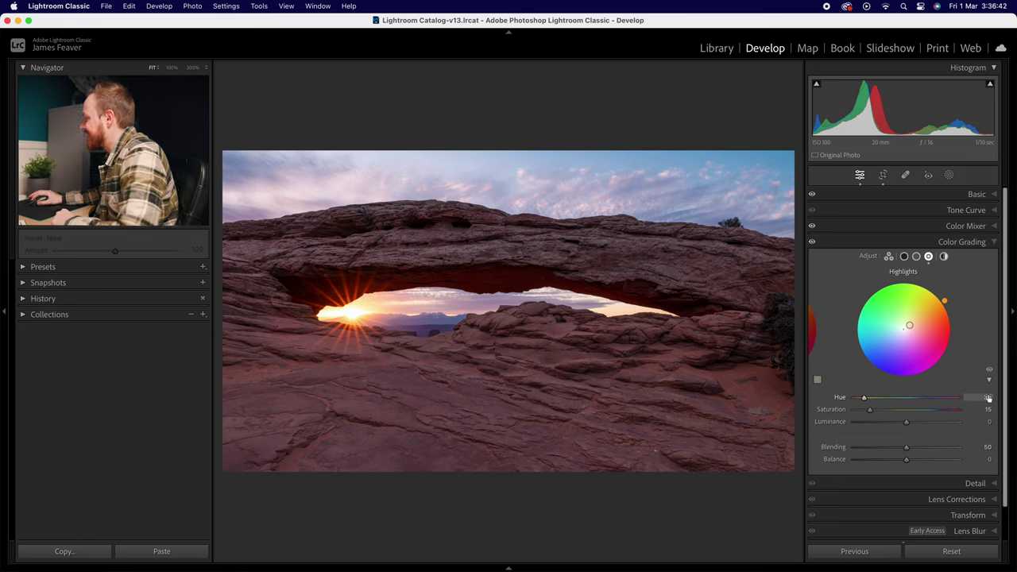
# Raise the luminance of the color-graded highlights to +35
pyautogui.moveTo(905, 422); pyautogui.dragTo(927, 425)
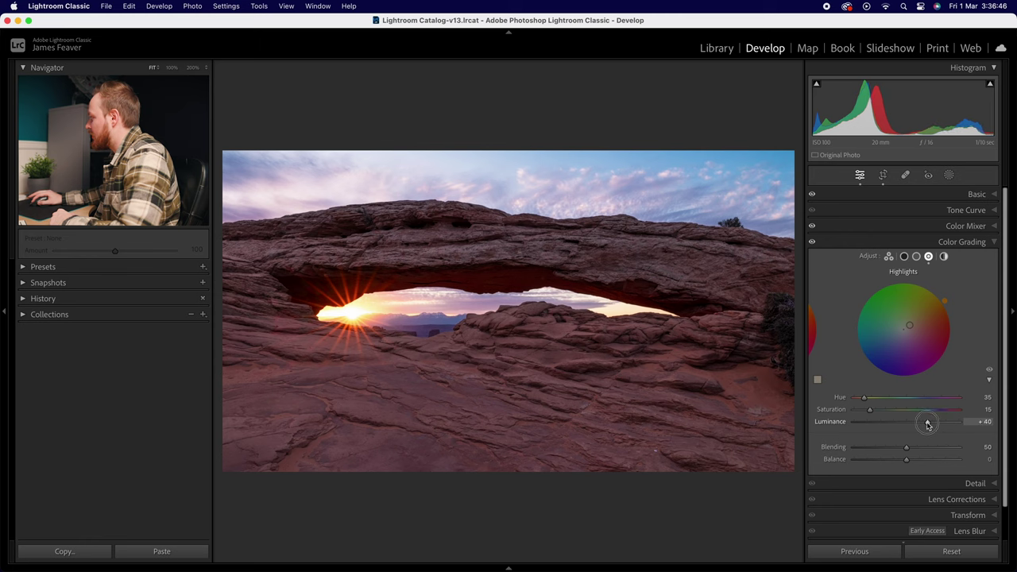
pyautogui.click(985, 422)
pyautogui.write('35')
pyautogui.press('Return')
# Tint the shadows blue in Color Grading with hue 215 and saturation 10
pyautogui.click(903, 256)
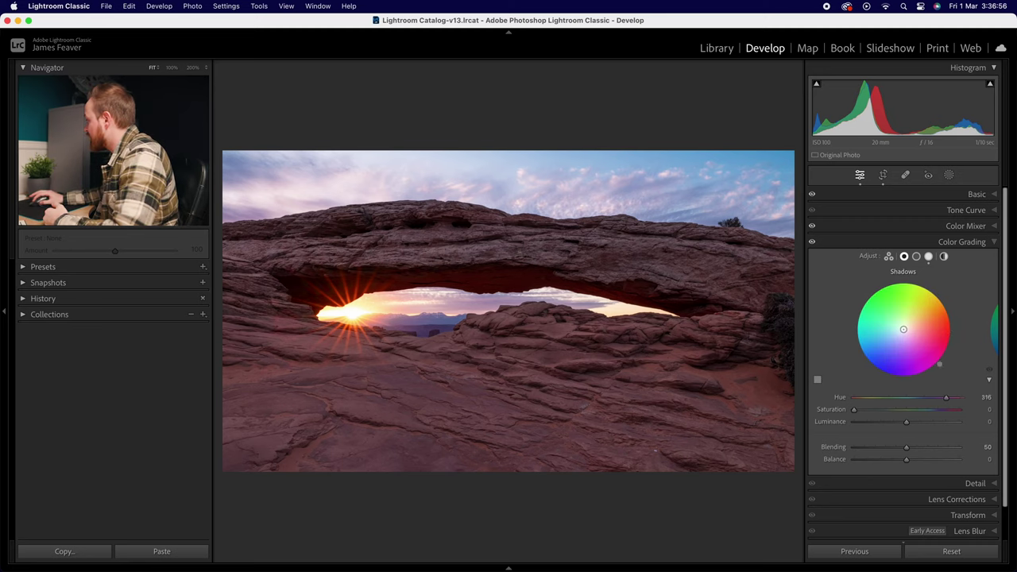
pyautogui.click(984, 396)
pyautogui.write('215')
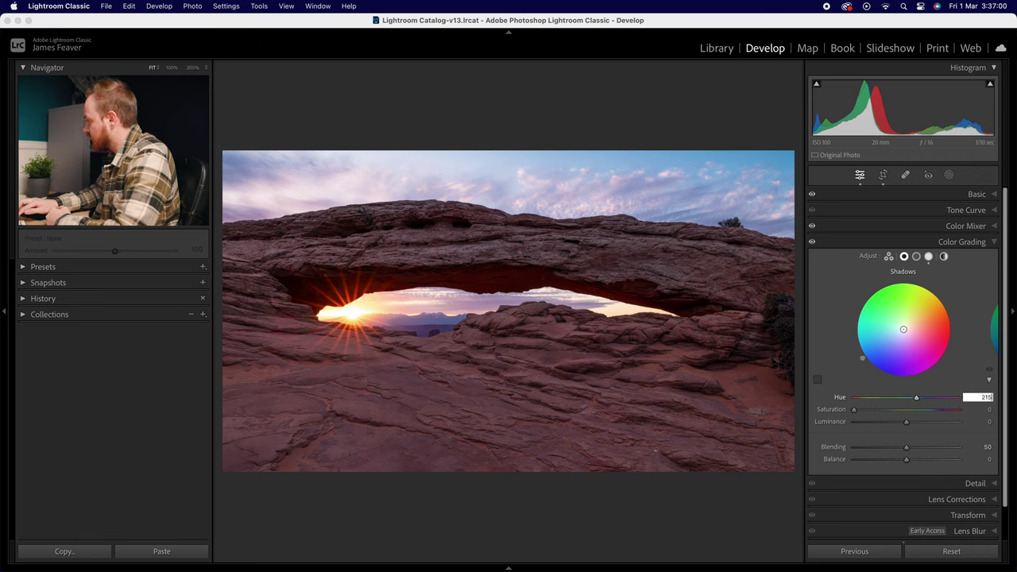
pyautogui.press('Return')
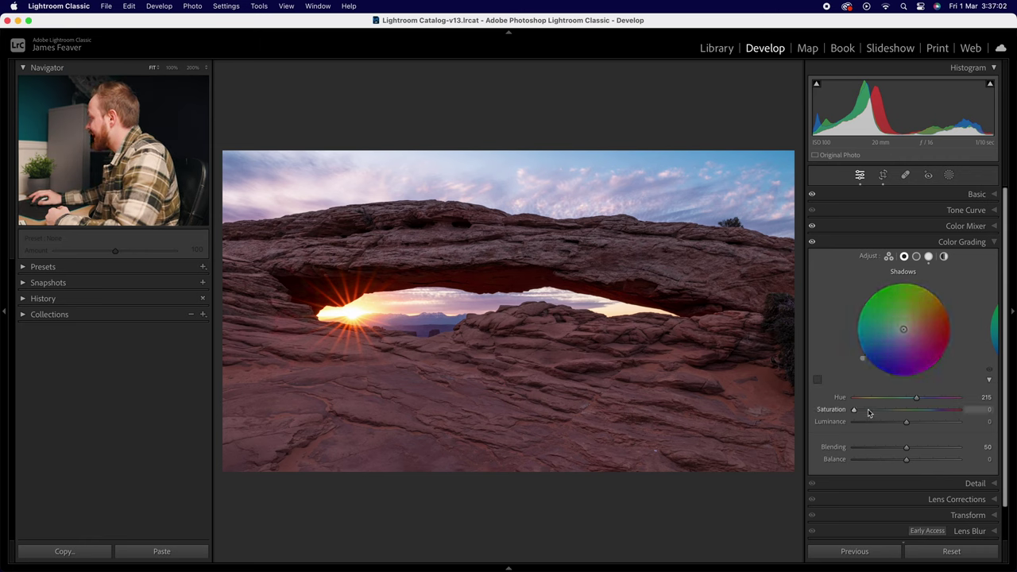
pyautogui.moveTo(854, 409); pyautogui.dragTo(866, 413)
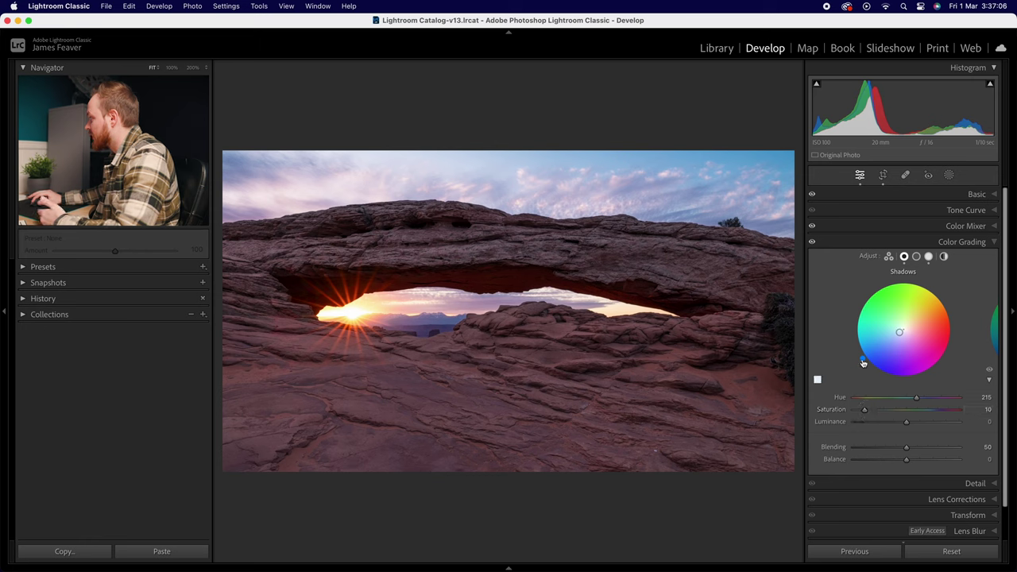
# Shift the shadow tint to a warm yellow by setting its hue to 50
pyautogui.moveTo(903, 334); pyautogui.dragTo(907, 327)
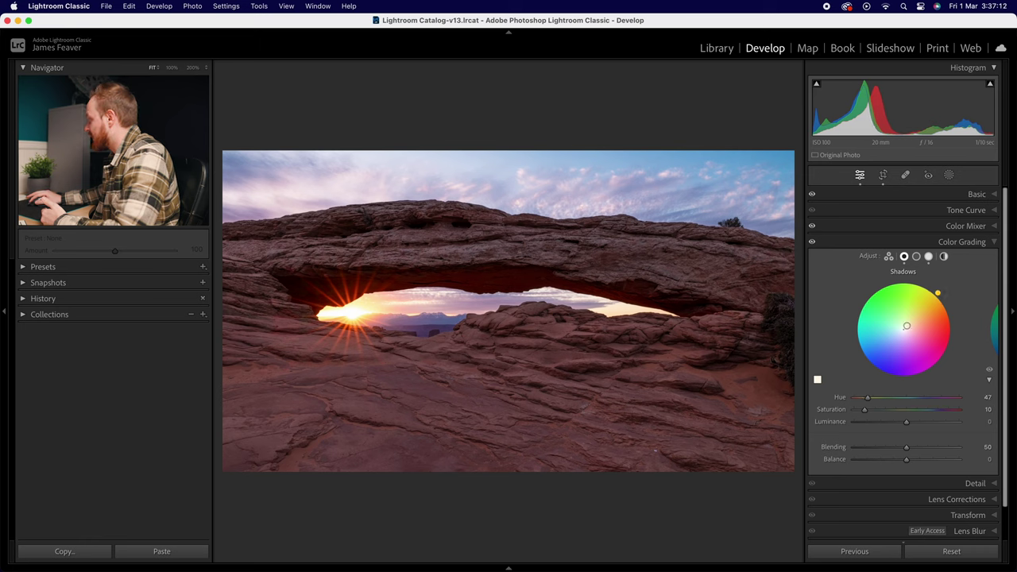
pyautogui.click(977, 397)
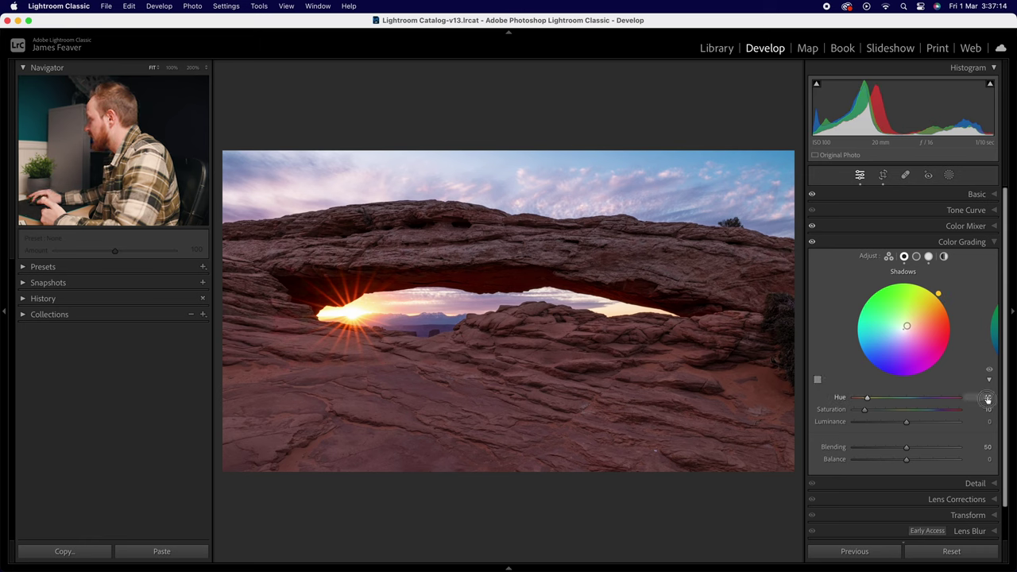
pyautogui.write('50')
pyautogui.press('Return')
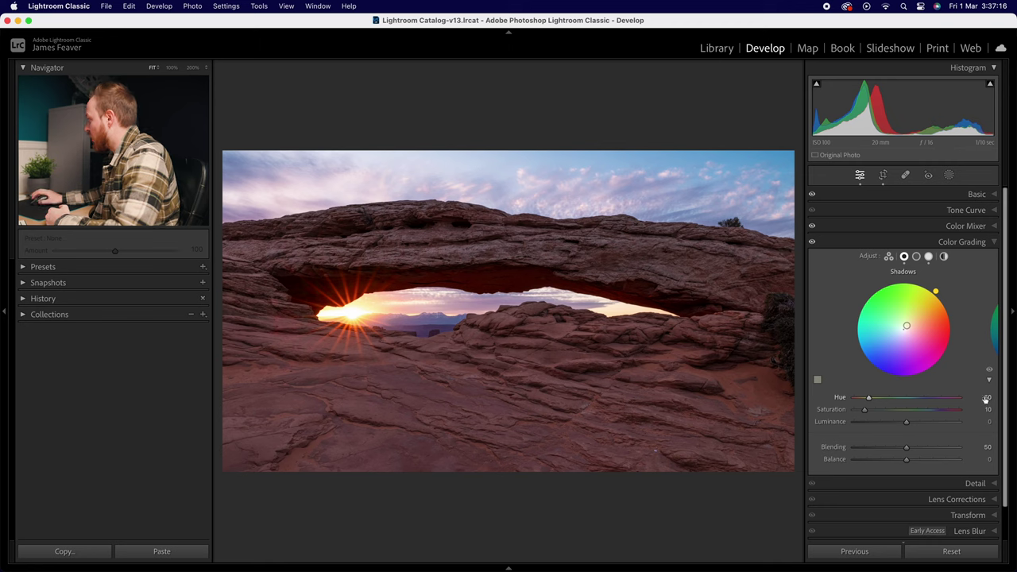
# Compare the photo with and without the Color Grading adjustments, leaving them enabled
pyautogui.click(811, 242)
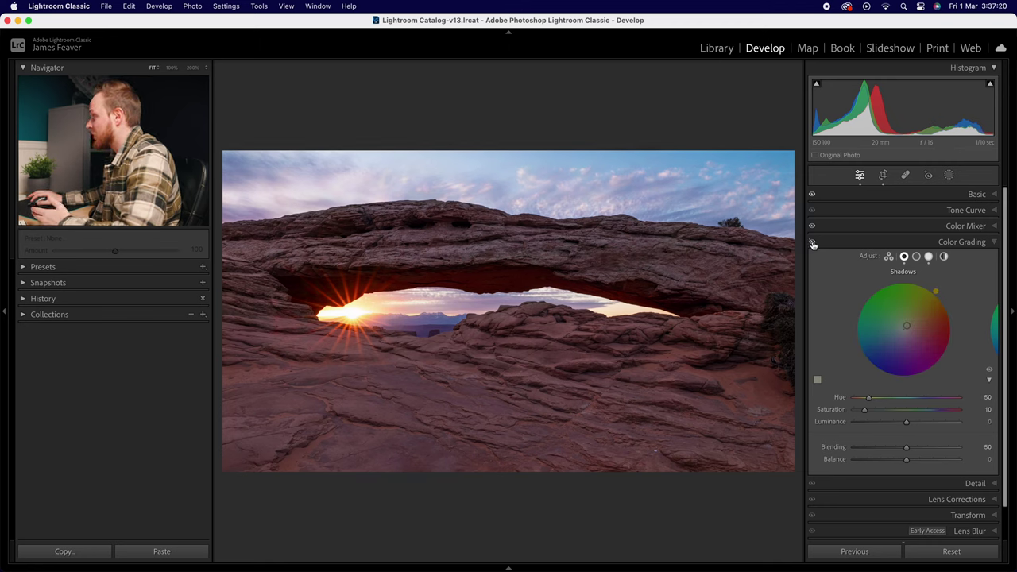
pyautogui.click(812, 243)
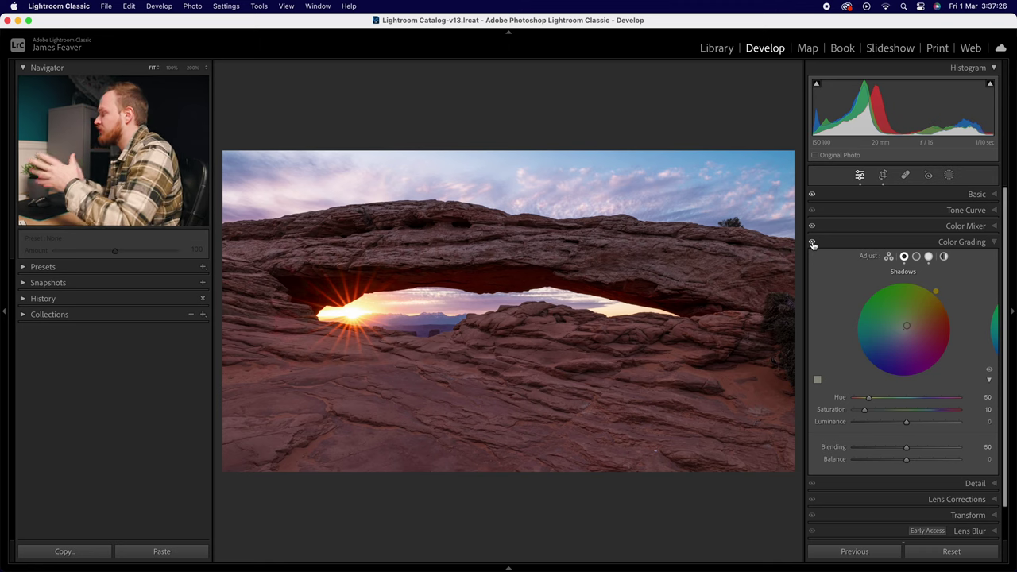
pyautogui.click(812, 243)
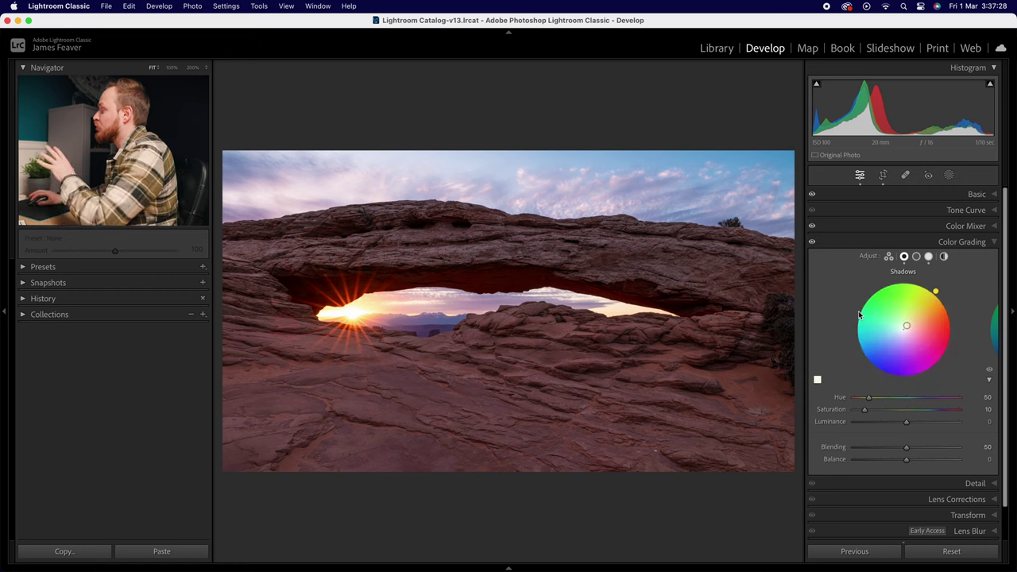
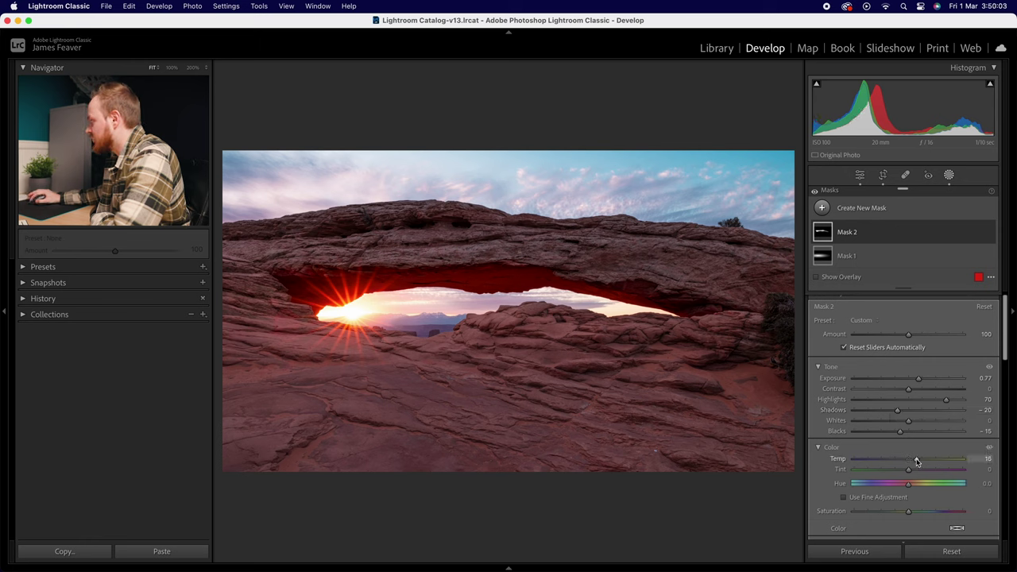
# Set the temperature of Mask 2 to 15
pyautogui.click(985, 458)
pyautogui.press('Return')
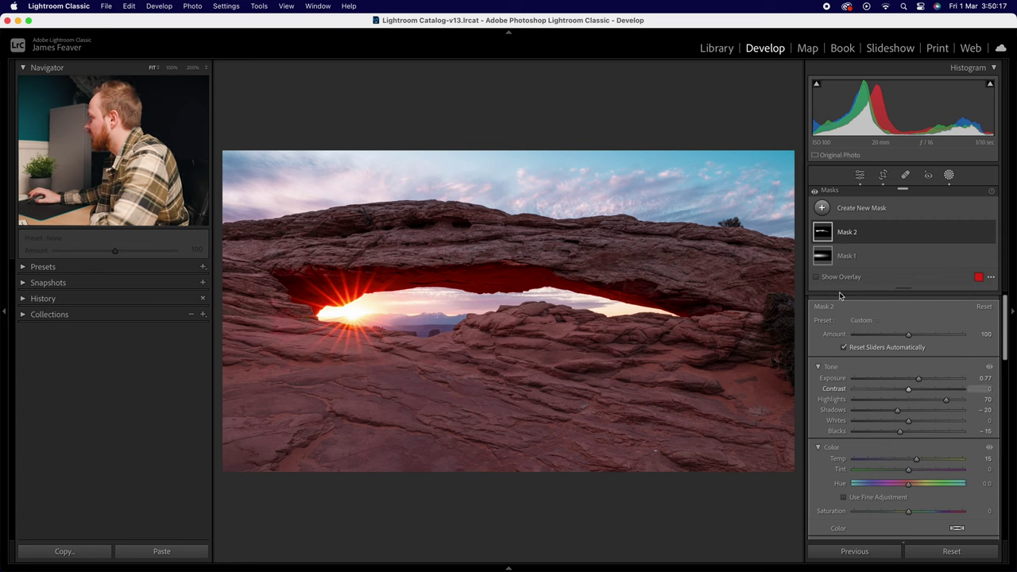
# Add a large radial gradient mask centred on the sunburst and set its exposure to 0.25
pyautogui.click(822, 209)
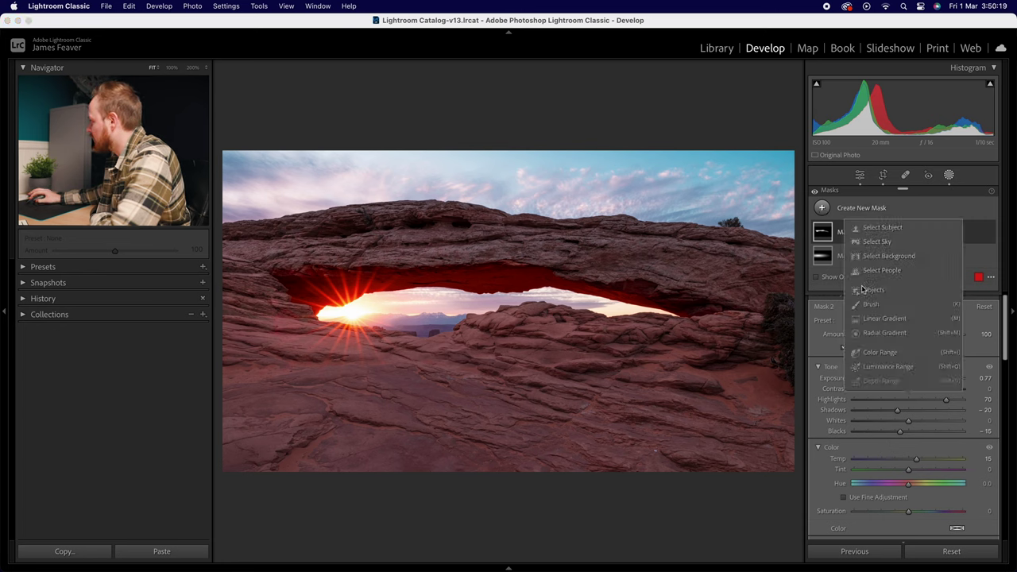
pyautogui.click(867, 333)
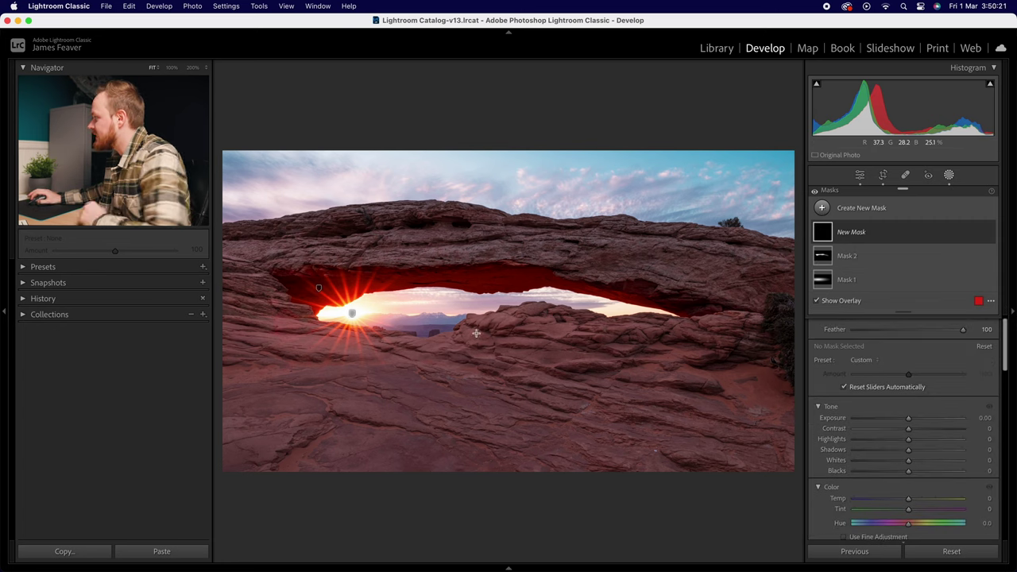
pyautogui.moveTo(454, 297); pyautogui.dragTo(593, 386)
pyautogui.moveTo(531, 294); pyautogui.dragTo(447, 302)
pyautogui.click(981, 418)
pyautogui.write('.25')
pyautogui.press('Return')
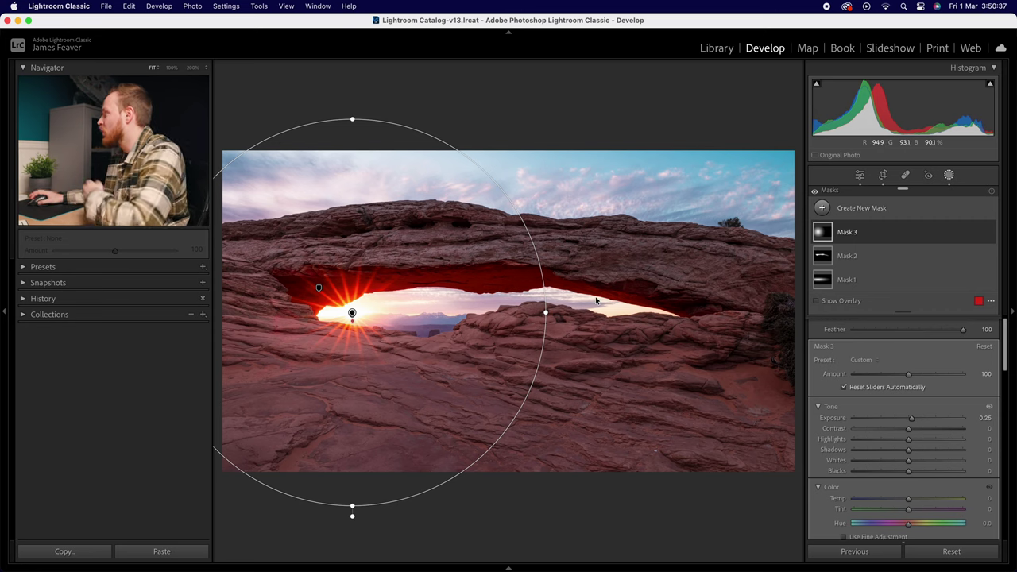
# Add a slightly tilted linear gradient mask over the foreground rock, strongest at the photo's bottom edge, and set its exposure to -0.50
pyautogui.click(822, 208)
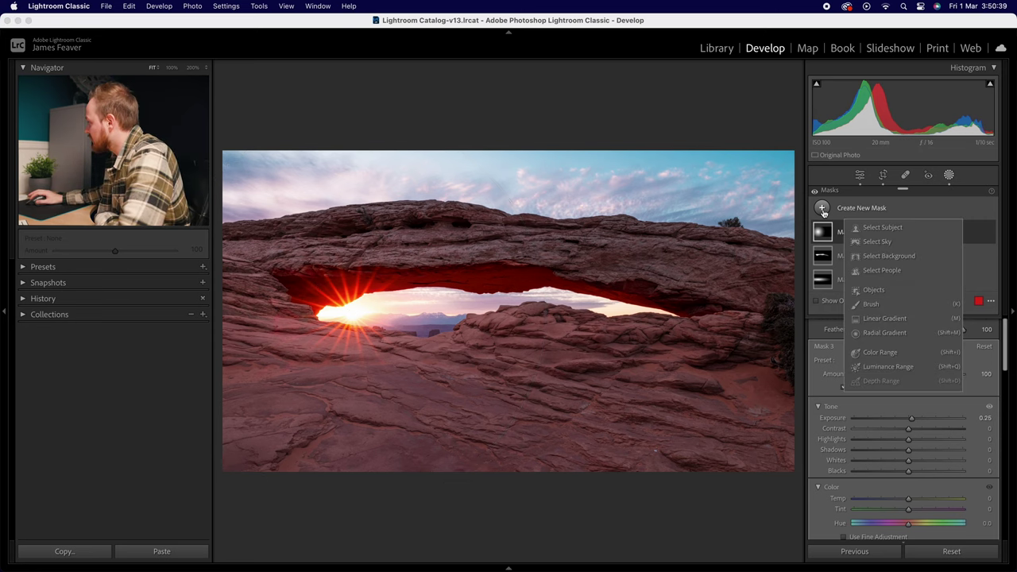
pyautogui.click(872, 318)
pyautogui.moveTo(765, 460); pyautogui.dragTo(746, 299)
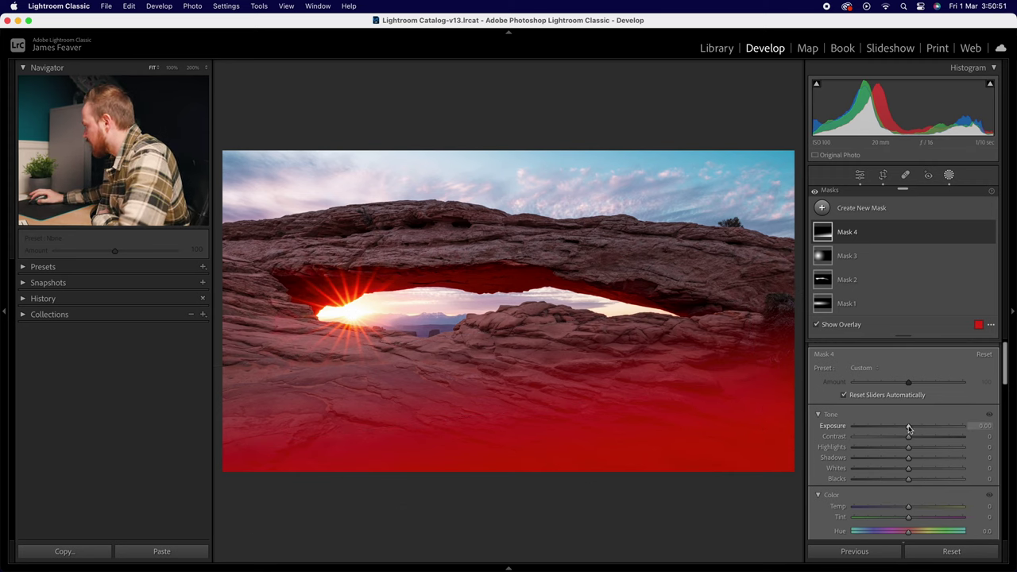
pyautogui.press('o')
pyautogui.moveTo(909, 429); pyautogui.dragTo(901, 427)
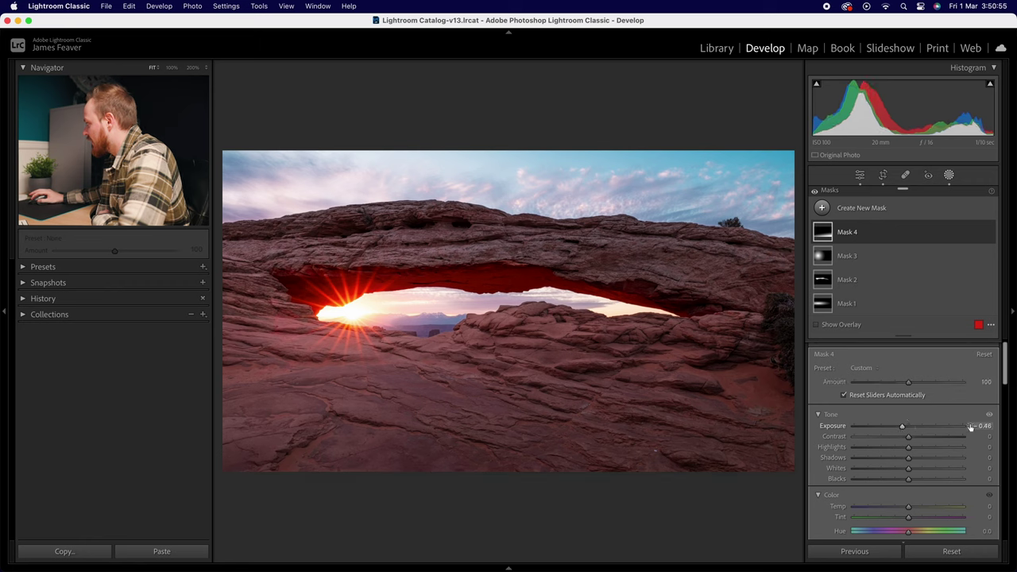
pyautogui.click(972, 426)
pyautogui.write('-0.5')
pyautogui.press('Return')
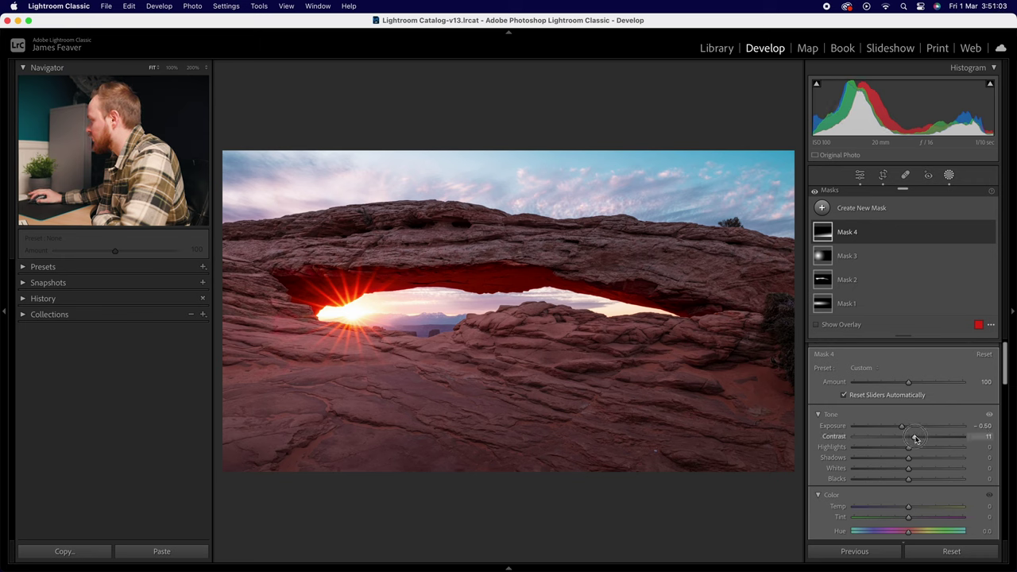
# Set the foreground gradient's contrast to 12, highlights to 30, shadows to -5, whites to 10, blacks to -10 and exposure to -0.25
pyautogui.moveTo(919, 449); pyautogui.dragTo(923, 450)
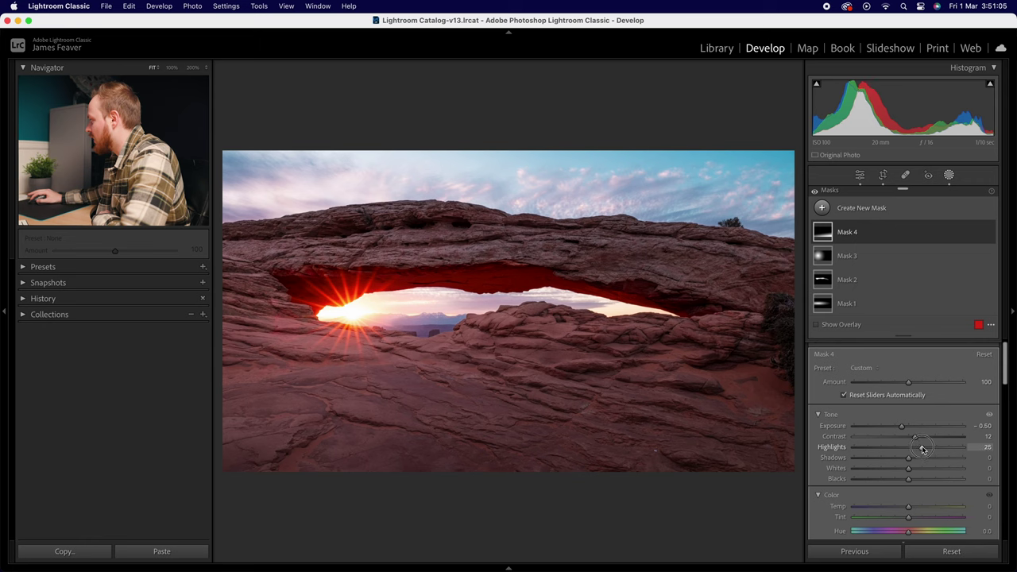
pyautogui.click(983, 457)
pyautogui.write('-5')
pyautogui.press('Return')
pyautogui.click(983, 468)
pyautogui.write('10')
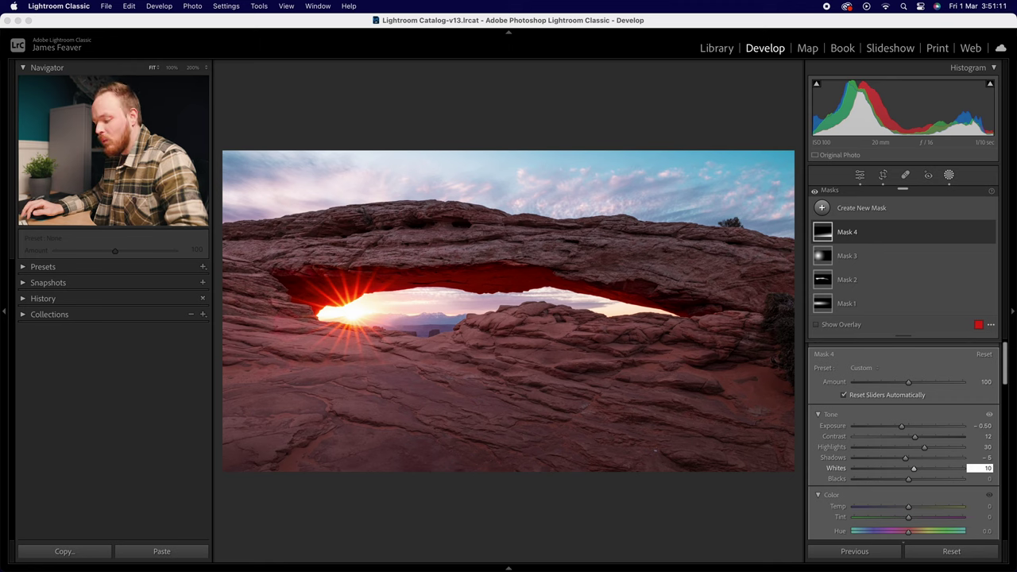
pyautogui.press('Tab')
pyautogui.write('-10')
pyautogui.press('Return')
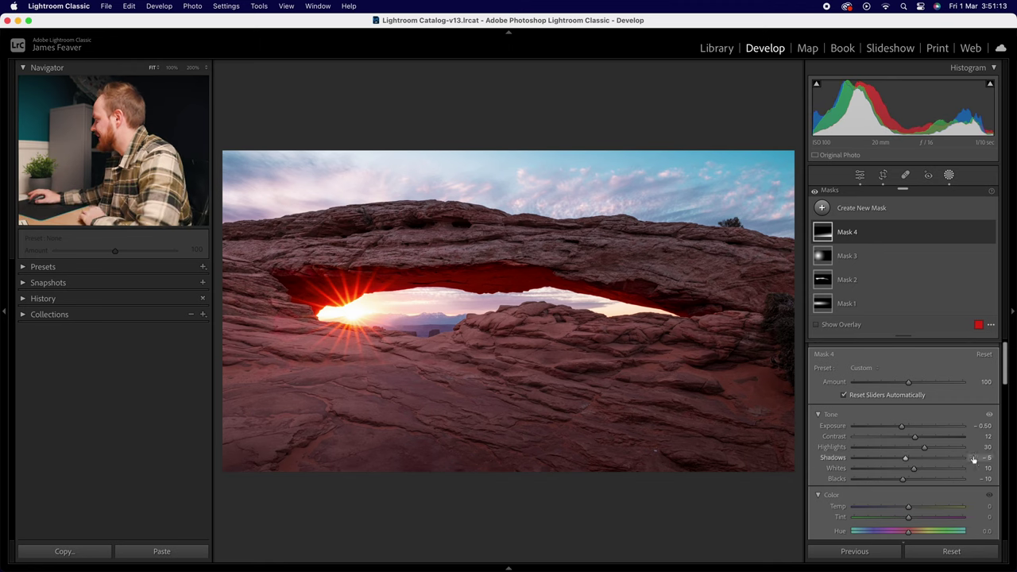
pyautogui.moveTo(901, 427); pyautogui.dragTo(905, 428)
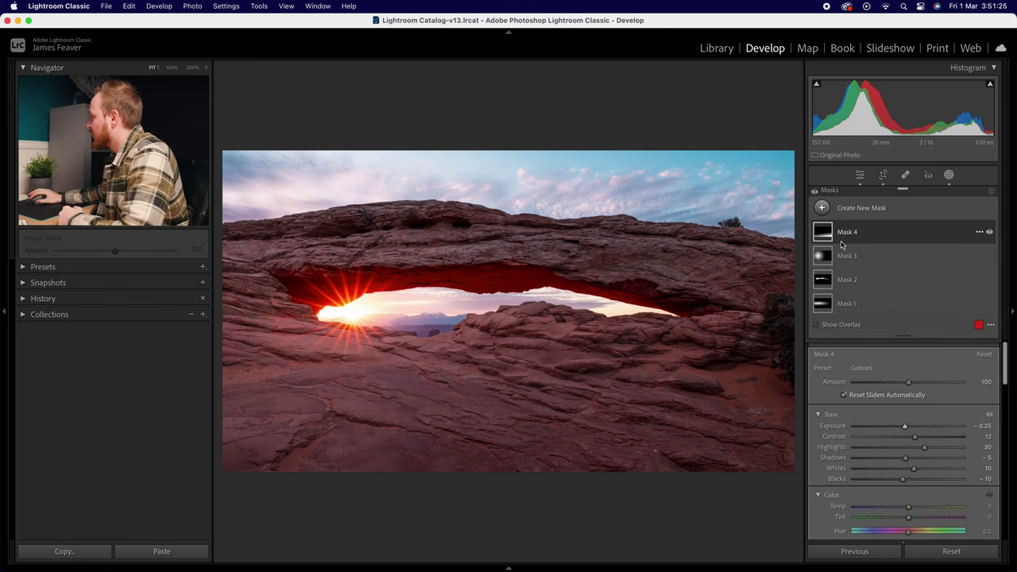
# Compare the photo with and without Mask 4, Mask 3 and Mask 2 in turn, leave them all enabled and exit masking
pyautogui.click(842, 238)
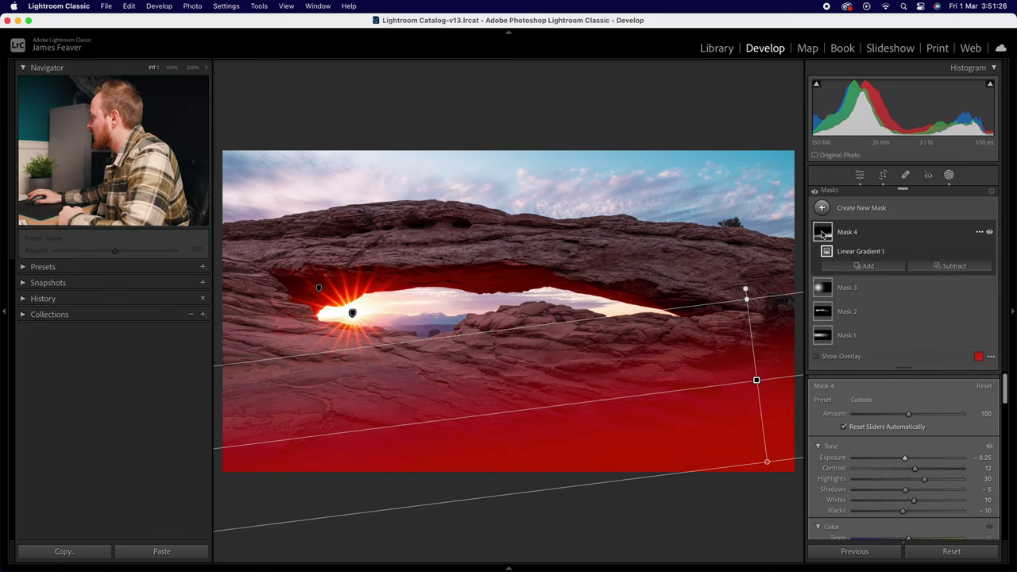
pyautogui.click(989, 232)
pyautogui.doubleClick(989, 232)
pyautogui.click(987, 230)
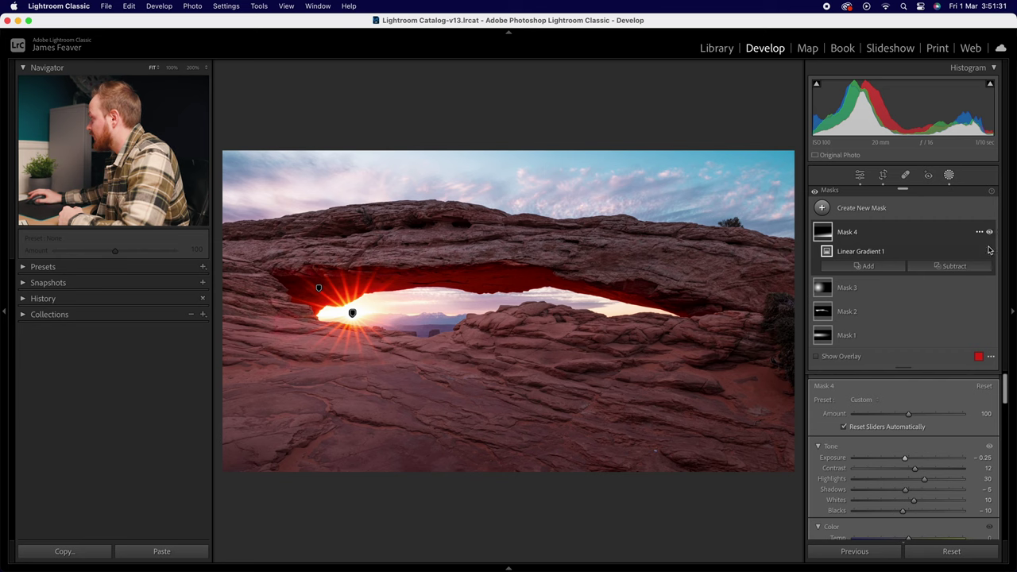
pyautogui.click(989, 288)
pyautogui.doubleClick(989, 288)
pyautogui.click(989, 287)
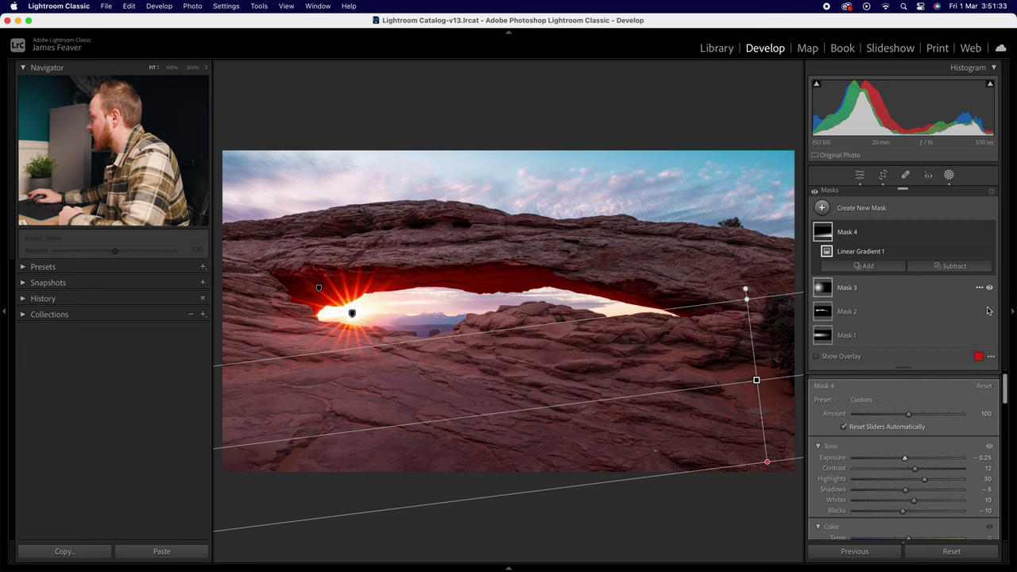
pyautogui.click(989, 312)
pyautogui.click(989, 311)
pyautogui.click(988, 311)
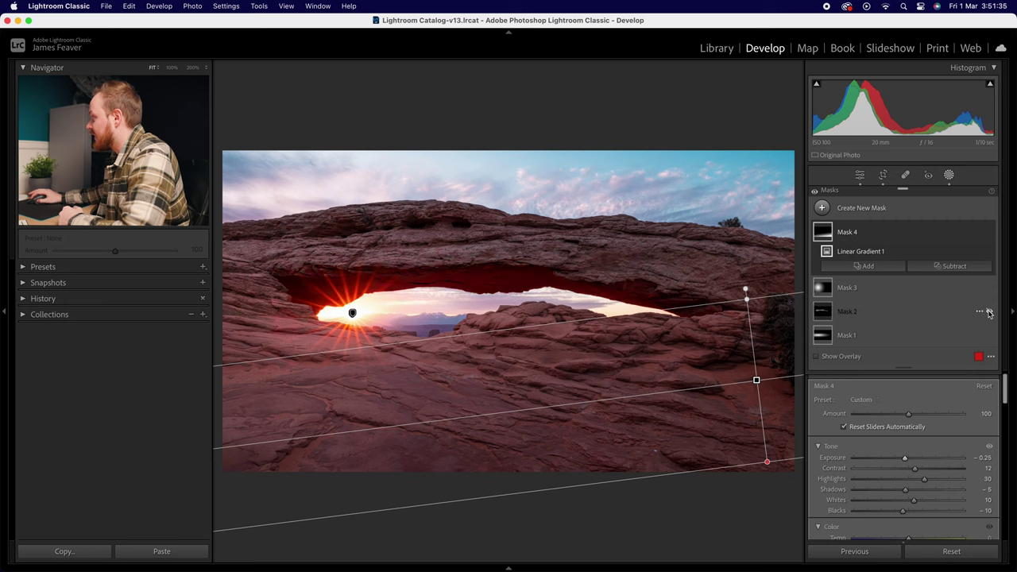
pyautogui.click(989, 311)
pyautogui.doubleClick(989, 312)
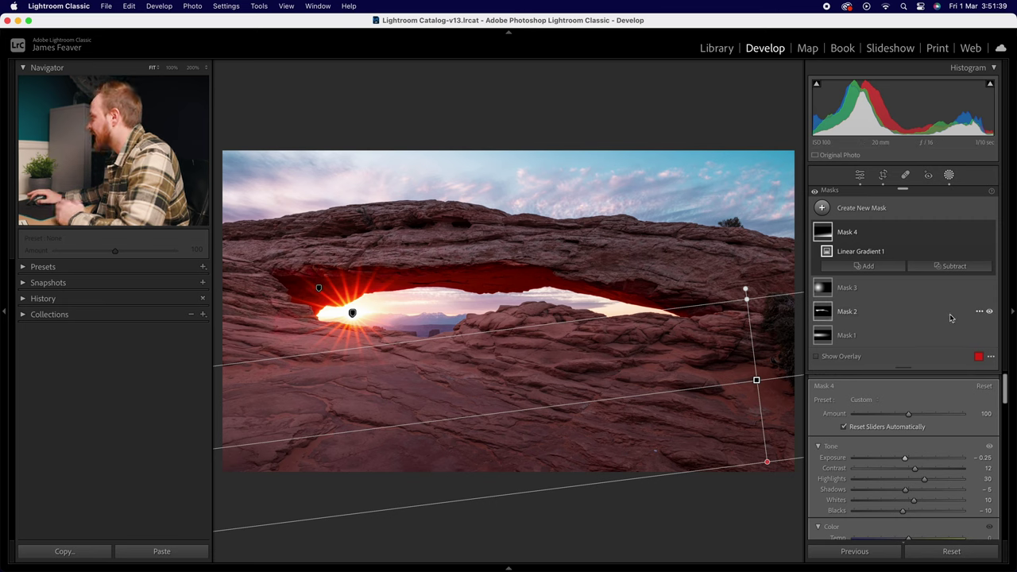
pyautogui.click(825, 318)
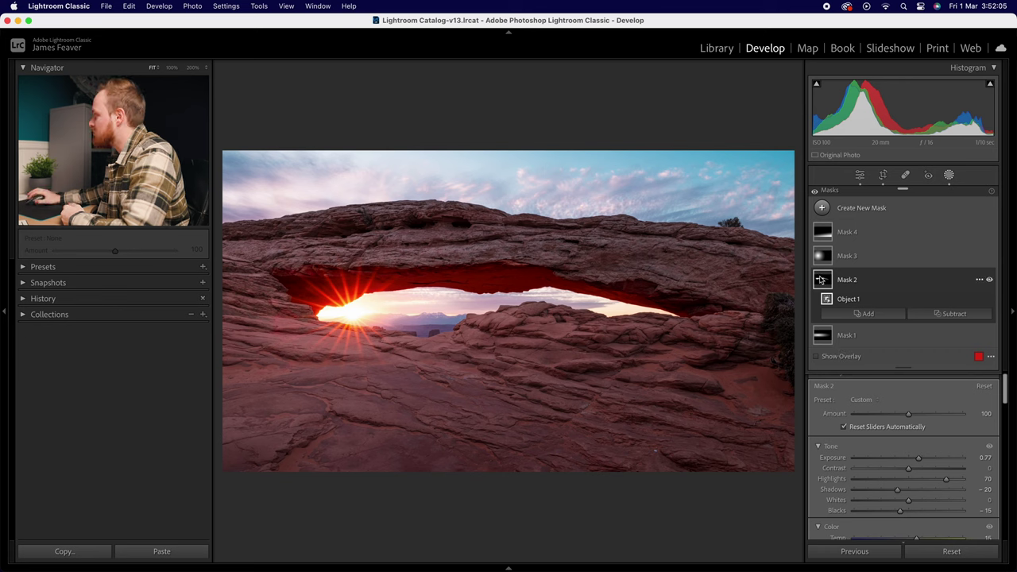
pyautogui.click(860, 175)
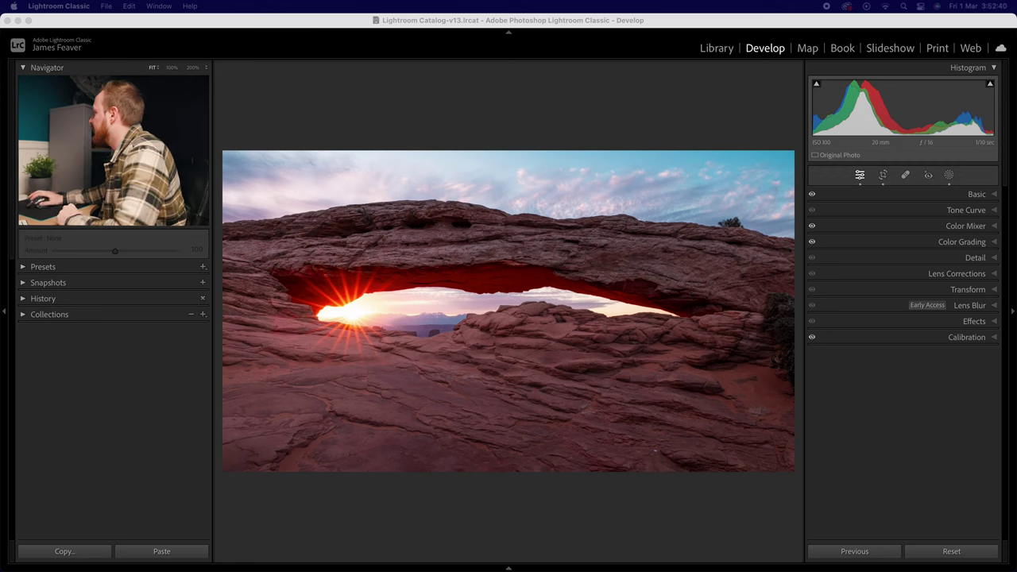
# Apply manual noise reduction with luminance 46, luminance detail 5 and contrast 52, judging it on the distant mountains at 200%
pyautogui.click(974, 262)
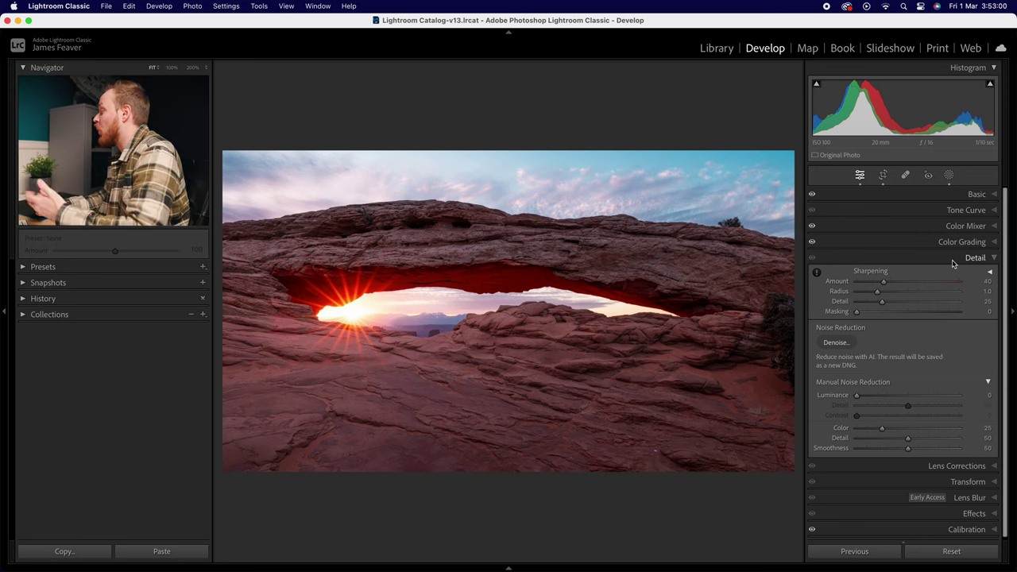
pyautogui.click(453, 295)
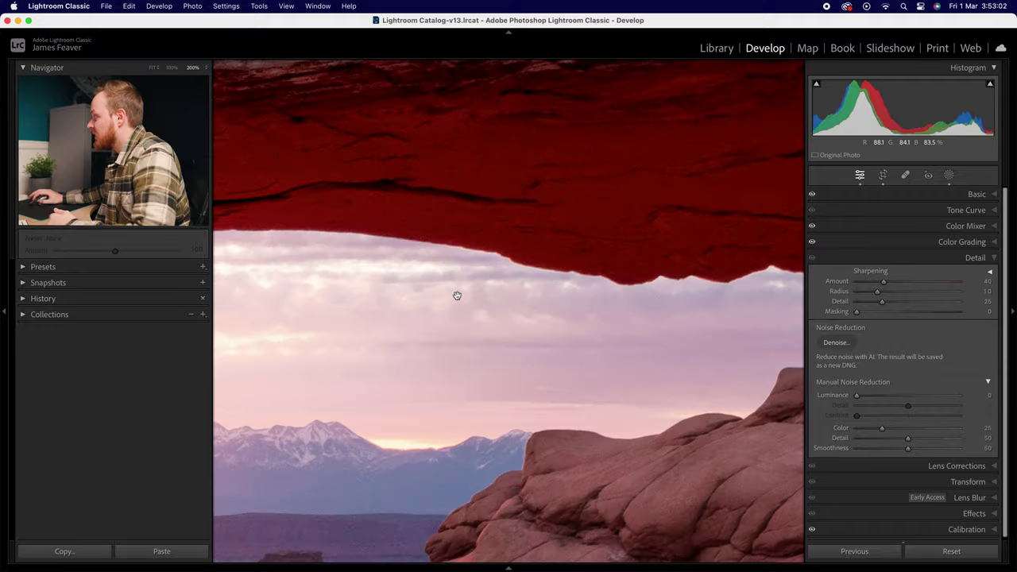
pyautogui.scroll(-5, 651, 243)
pyautogui.hscroll(-1, 501, 302)
pyautogui.moveTo(501, 302); pyautogui.dragTo(459, 294)
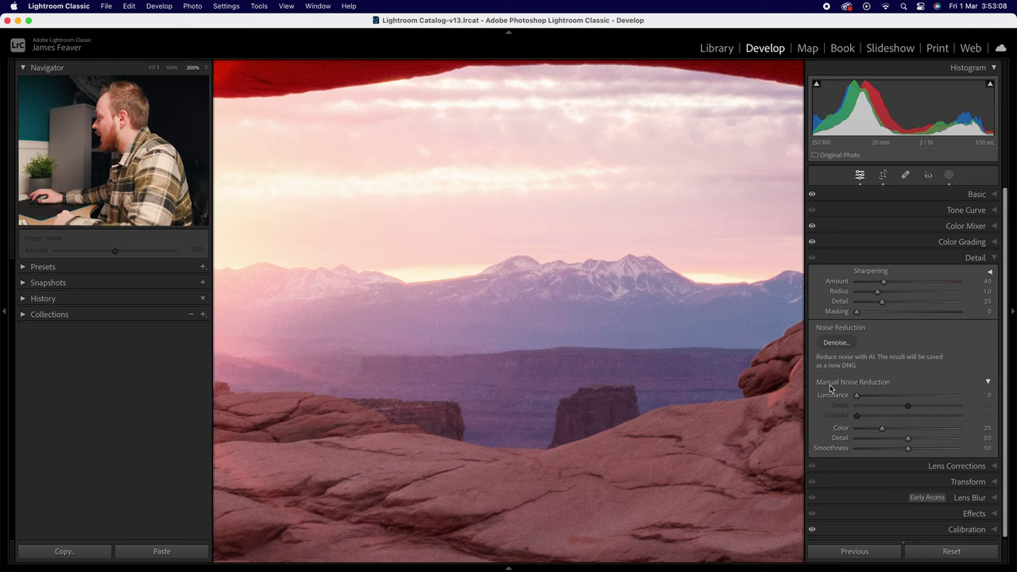
pyautogui.moveTo(856, 395)
pyautogui.mouseDown()
pyautogui.moveTo(883, 397)
pyautogui.moveTo(873, 417)
pyautogui.moveTo(890, 397)
pyautogui.moveTo(914, 397)
pyautogui.moveTo(861, 407)
pyautogui.mouseUp()
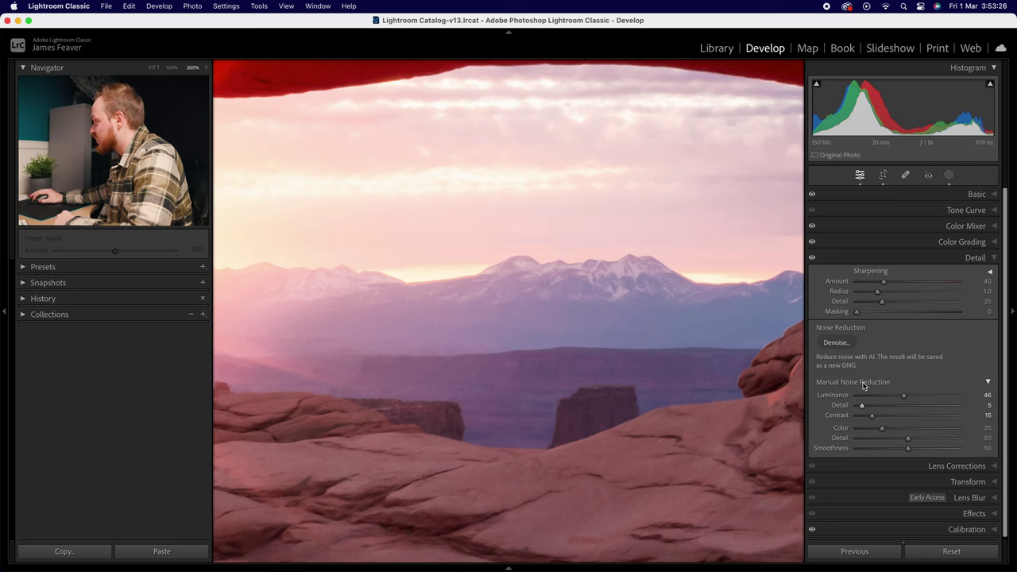
pyautogui.moveTo(871, 416); pyautogui.dragTo(909, 416)
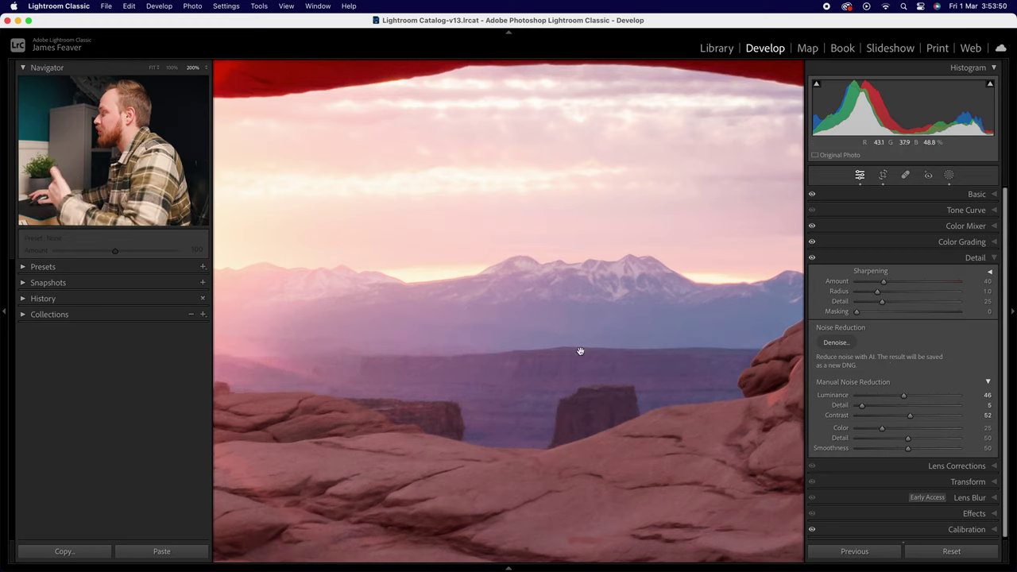
# Set the sharpening amount to 50 and return to the full view of the photo
pyautogui.hscroll(5, 581, 354)
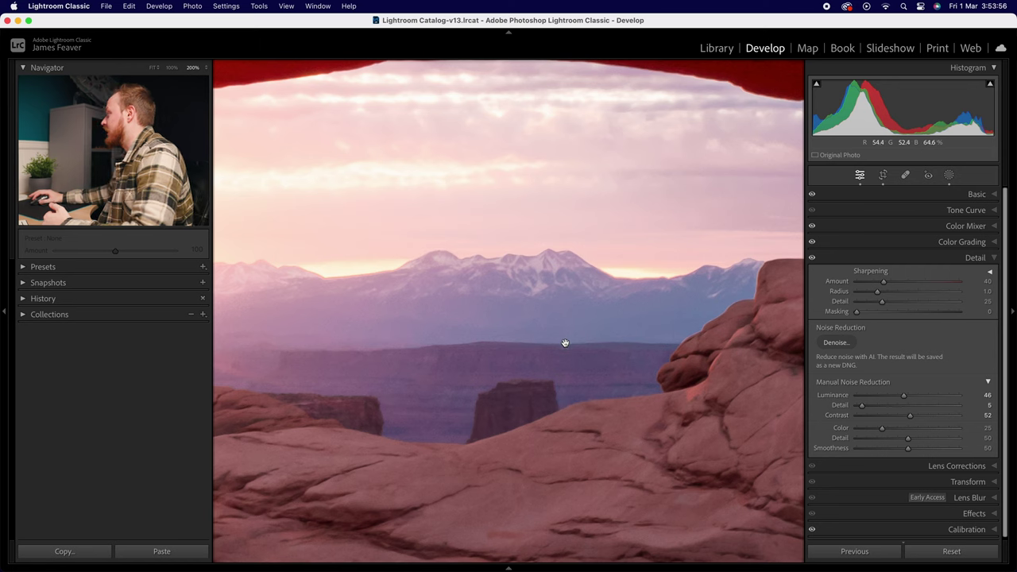
pyautogui.moveTo(883, 283)
pyautogui.mouseDown()
pyautogui.moveTo(913, 284)
pyautogui.moveTo(893, 286)
pyautogui.mouseUp()
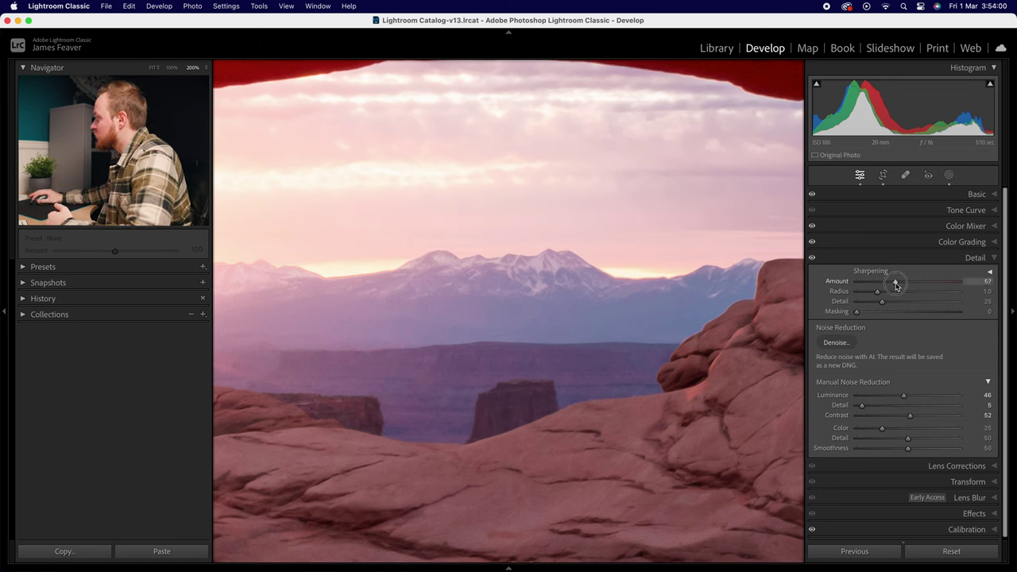
pyautogui.click(986, 282)
pyautogui.write('50')
pyautogui.press('Return')
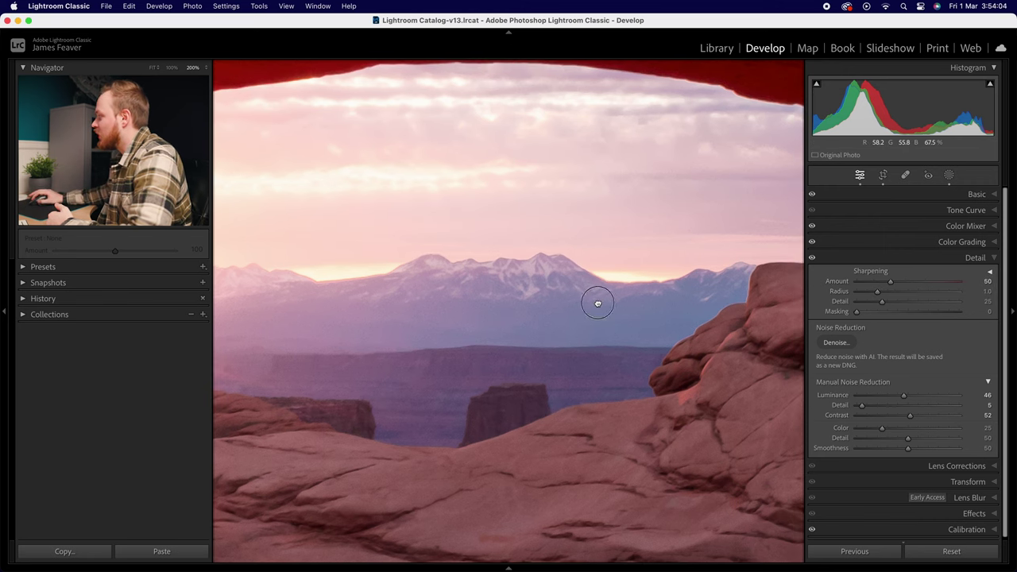
pyautogui.click(457, 327)
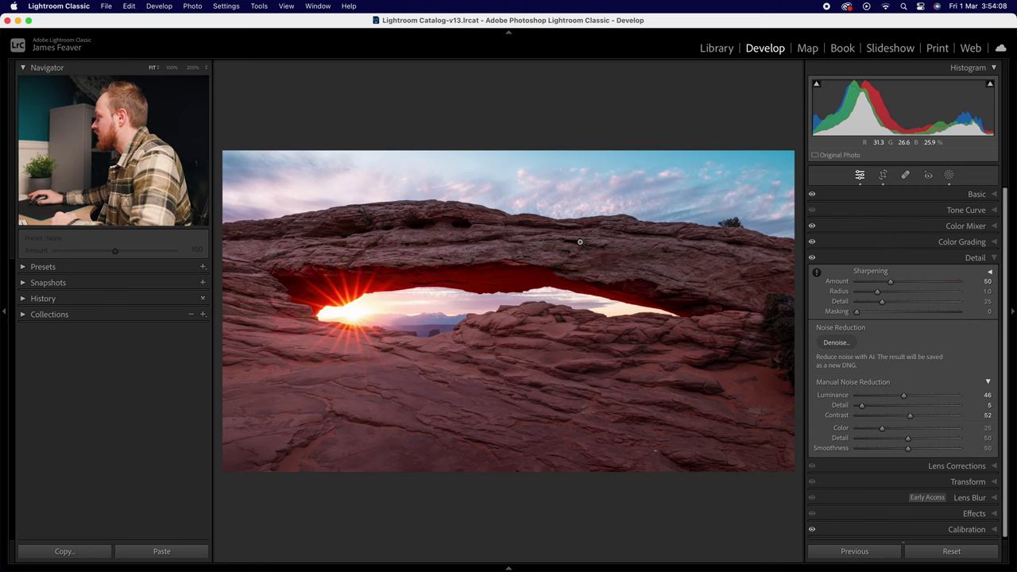
pyautogui.click(979, 258)
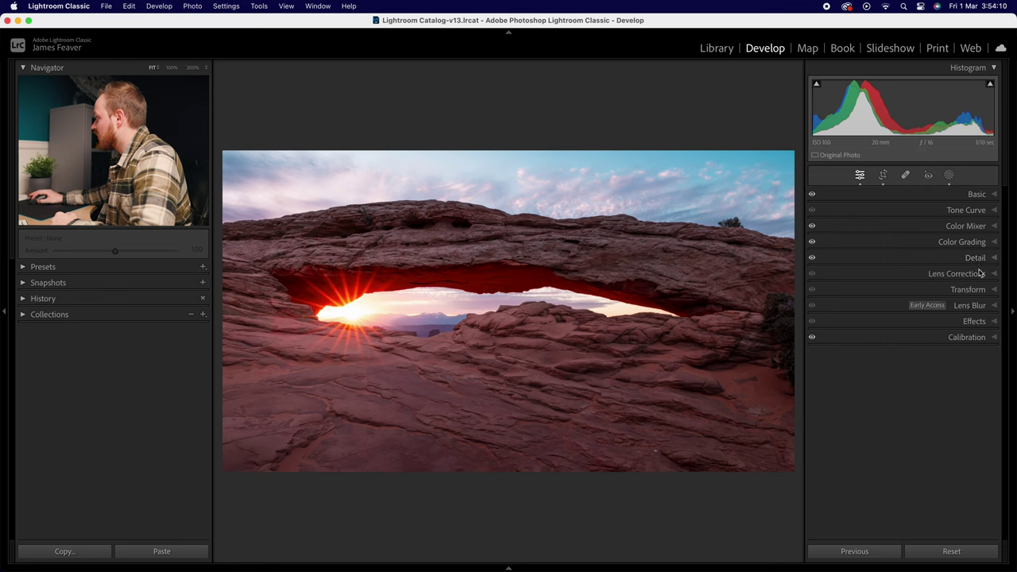
# Add a subtle dark post-crop vignette with an amount of -5
pyautogui.click(976, 321)
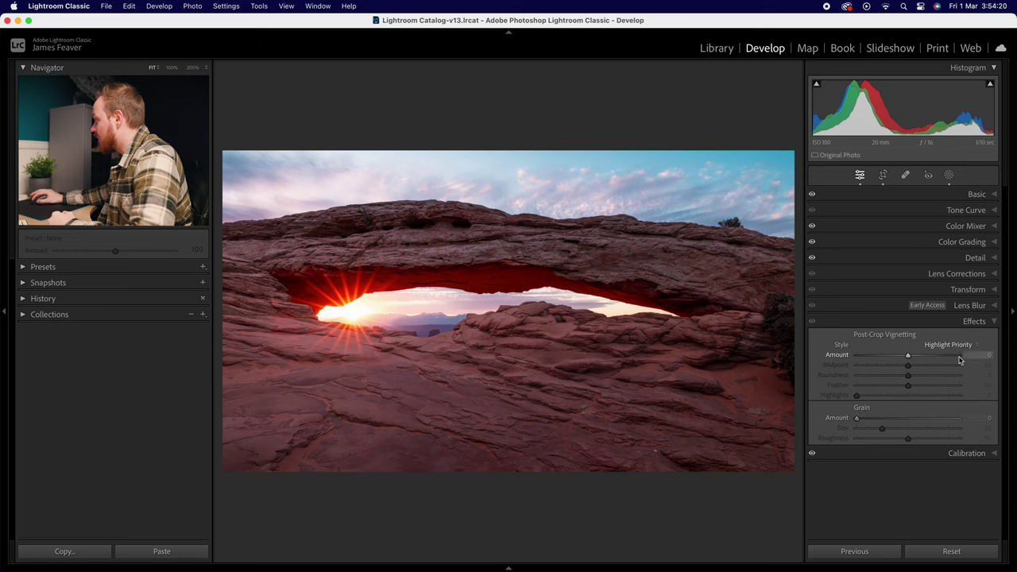
pyautogui.click(981, 355)
pyautogui.write('-5')
pyautogui.press('Return')
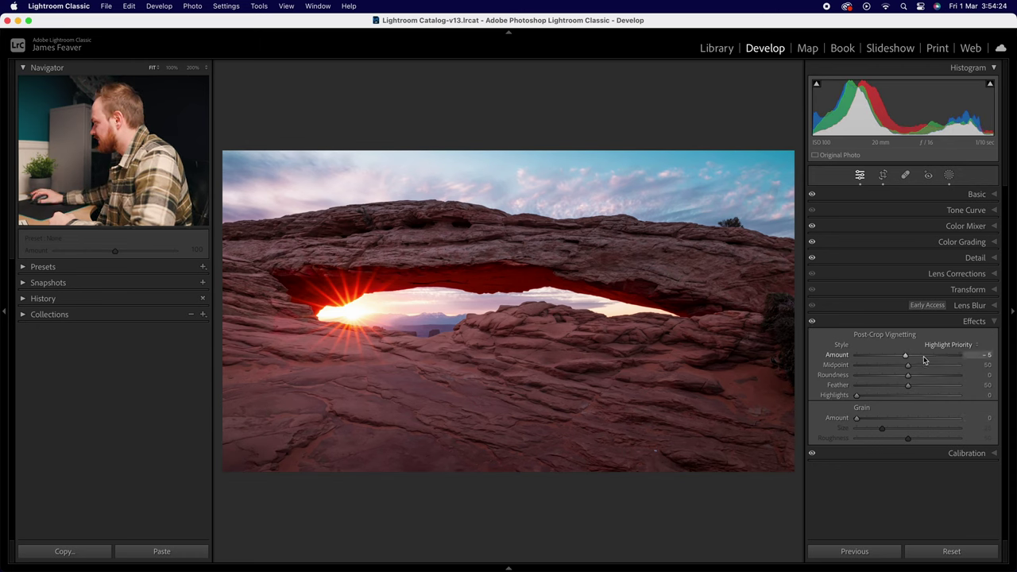
pyautogui.moveTo(904, 358); pyautogui.dragTo(905, 357)
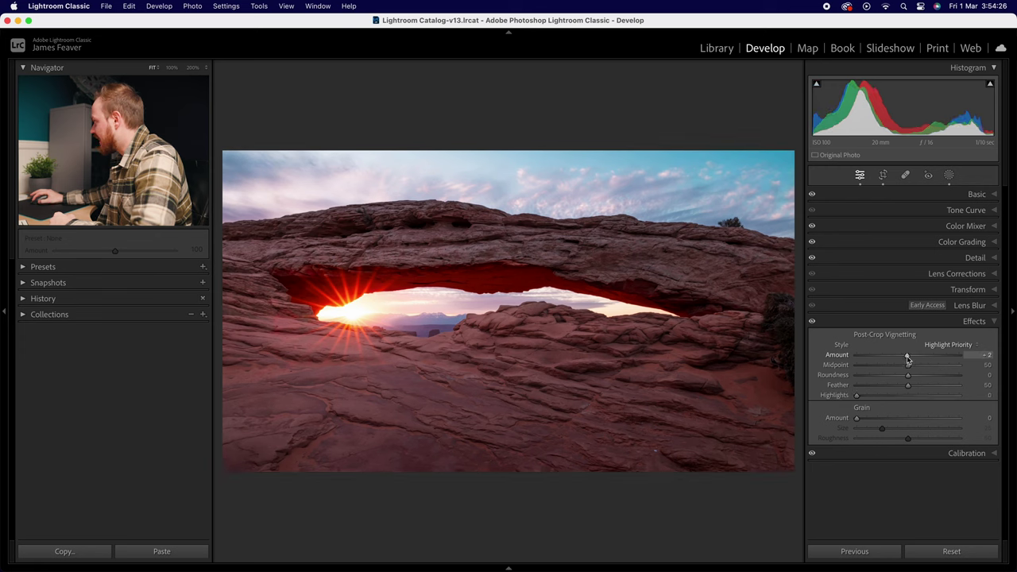
pyautogui.click(987, 355)
pyautogui.write('-5')
pyautogui.press('Return')
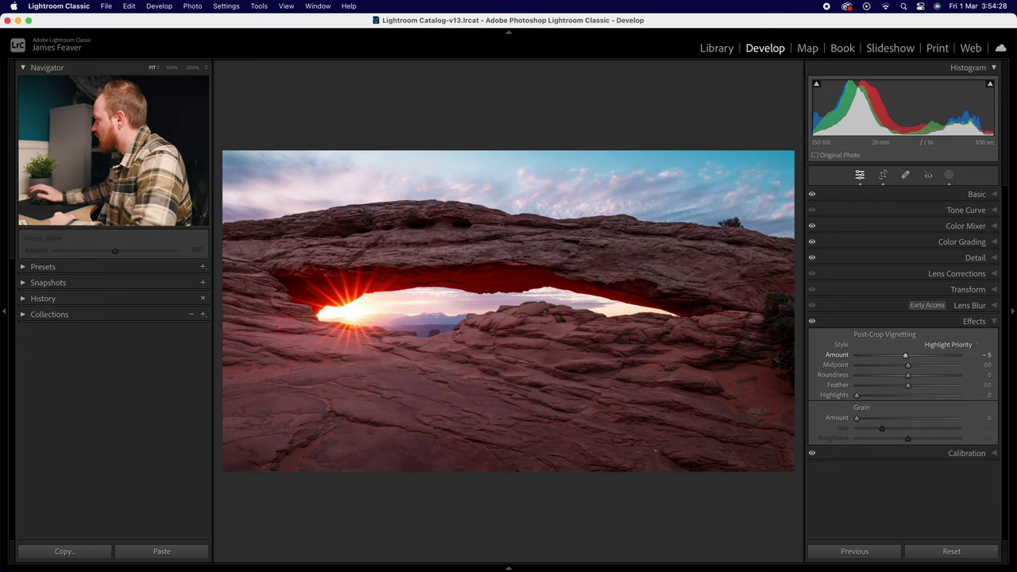